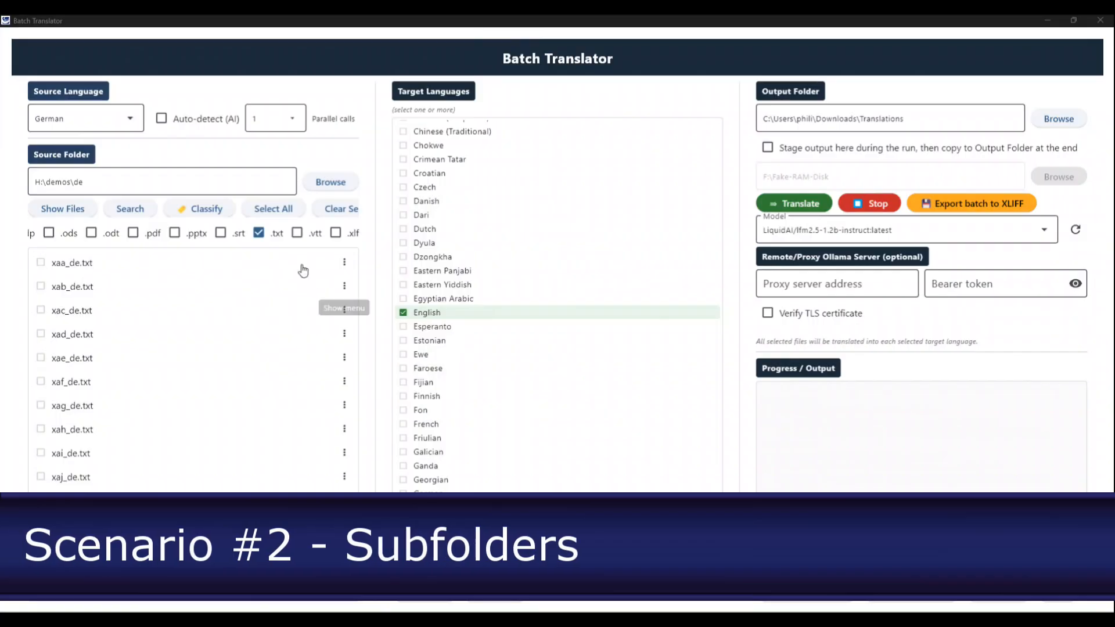
Set the source folder to H:\demos\fr and list its files
click(92, 181)
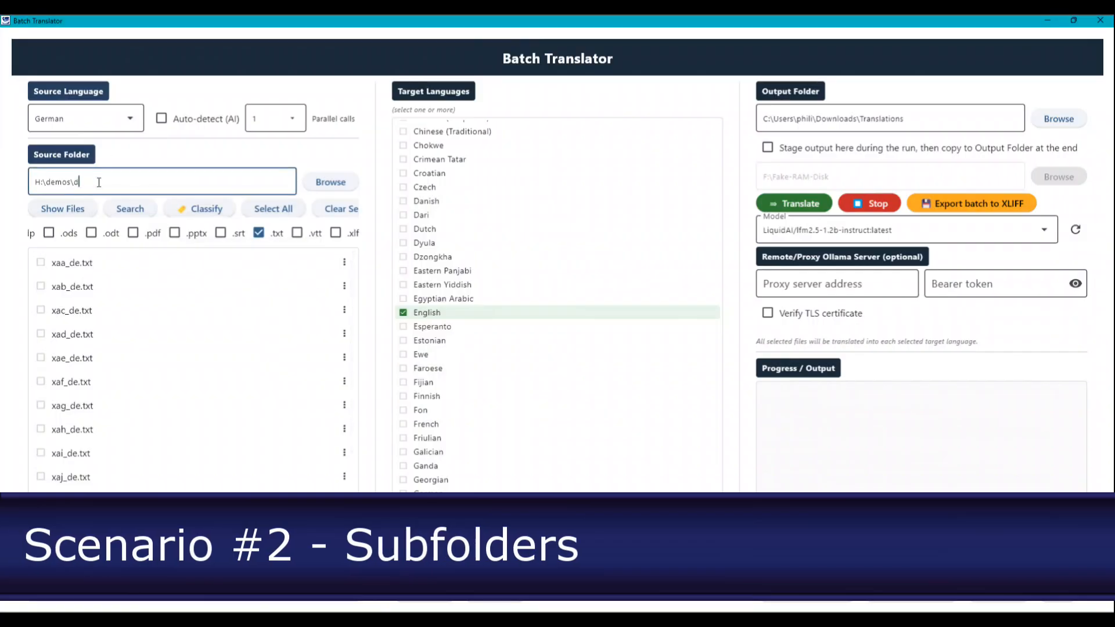
text(fr)
click(44, 207)
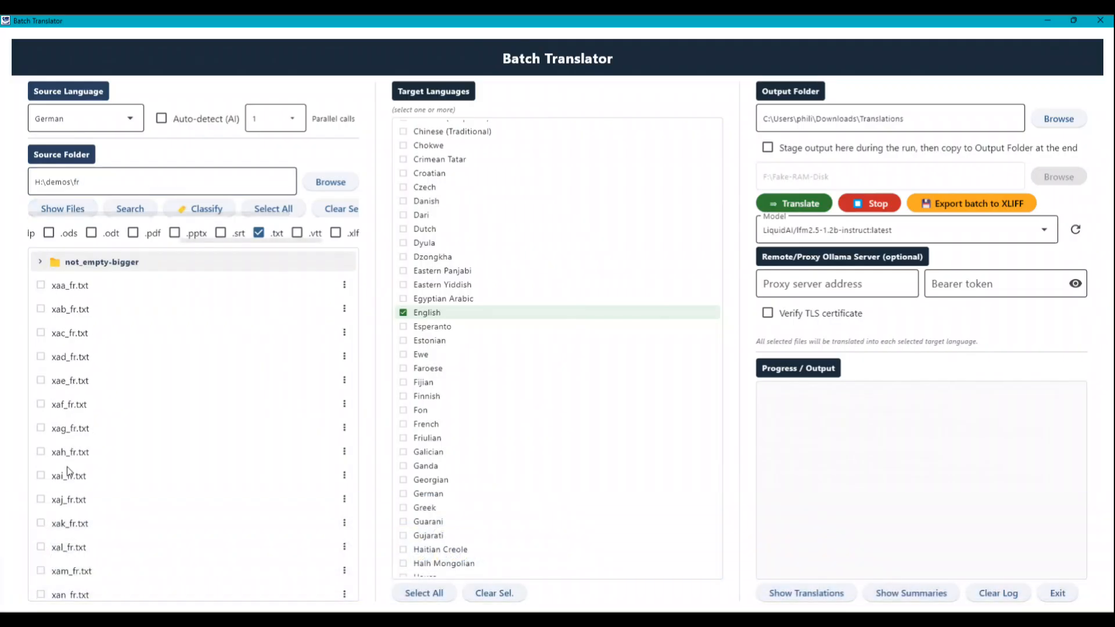
Expand the not_empty-bigger subfolder and select all listed source files, including those in the subfolder
click(41, 262)
click(40, 263)
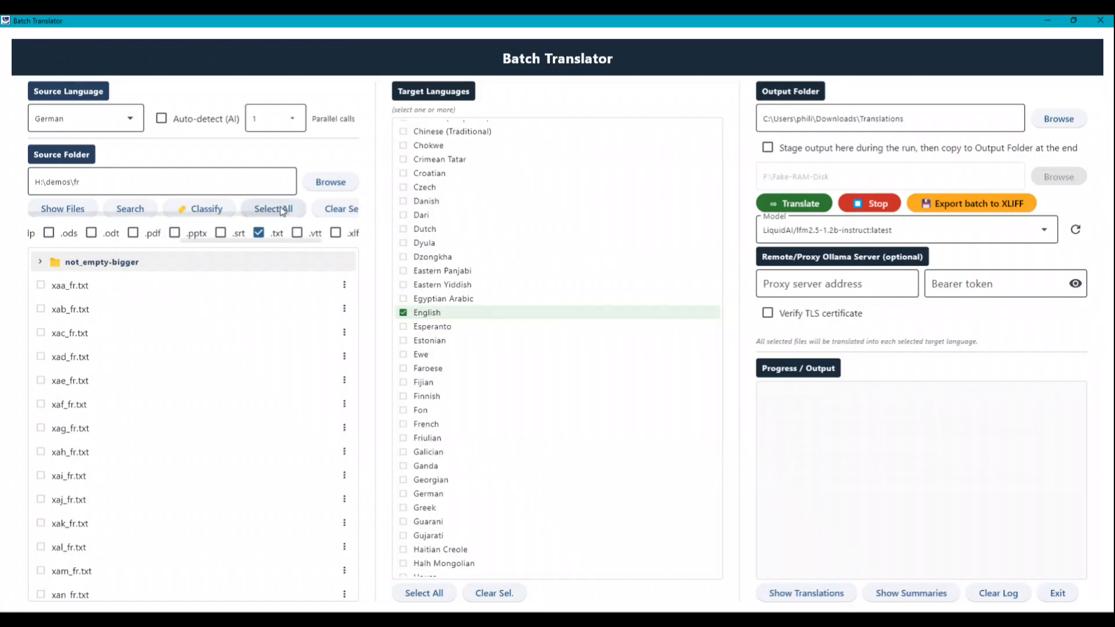
click(273, 208)
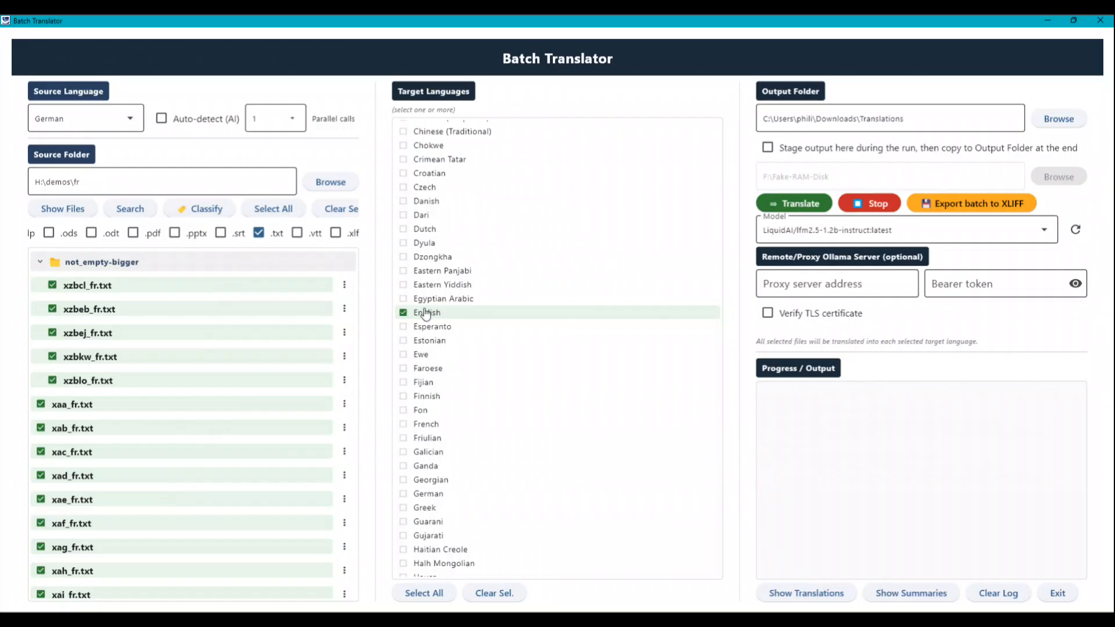
Set the source language to French and translate the selected files into English
click(130, 118)
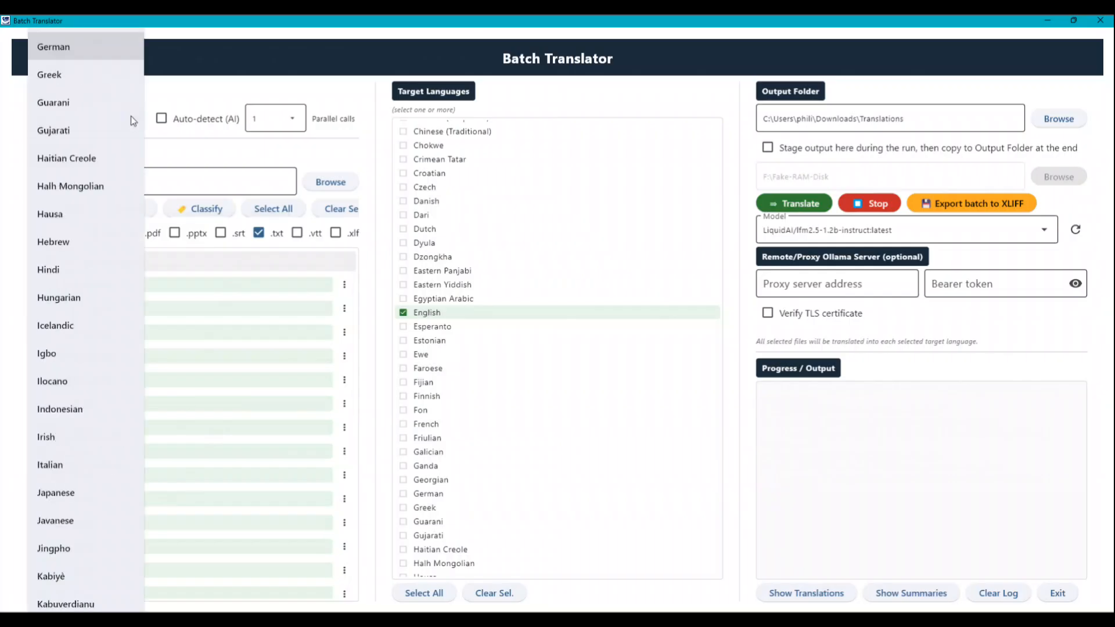
scroll(84, 82, up, 5)
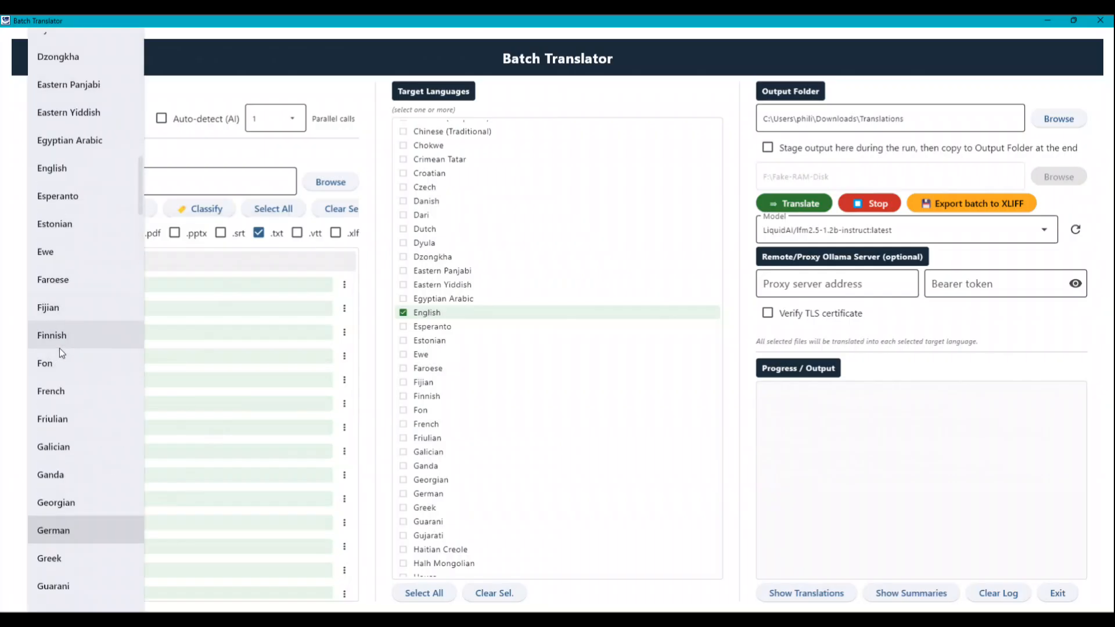
click(59, 391)
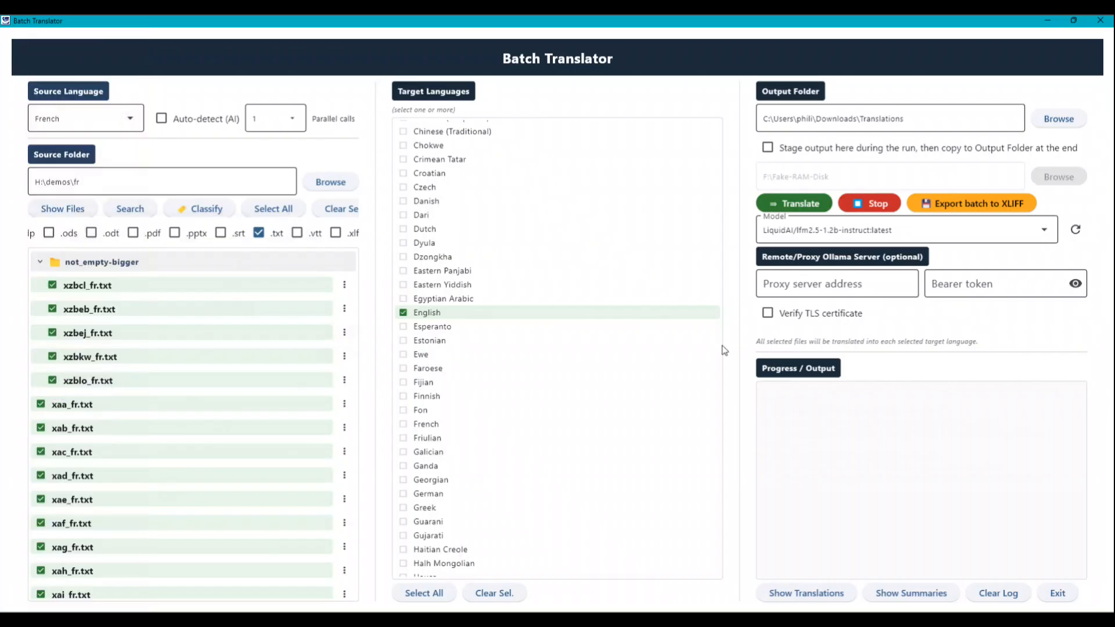
click(800, 204)
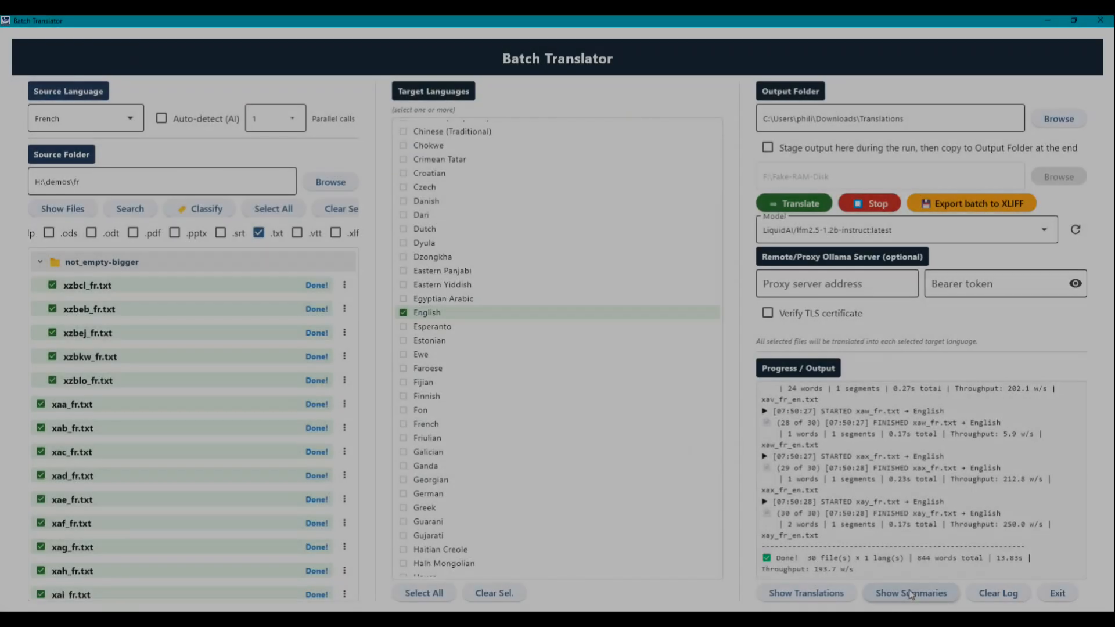
Check the session's summaries and generate a French summary of xzbcl_fr.txt in the not_empty-bigger subfolder
click(910, 593)
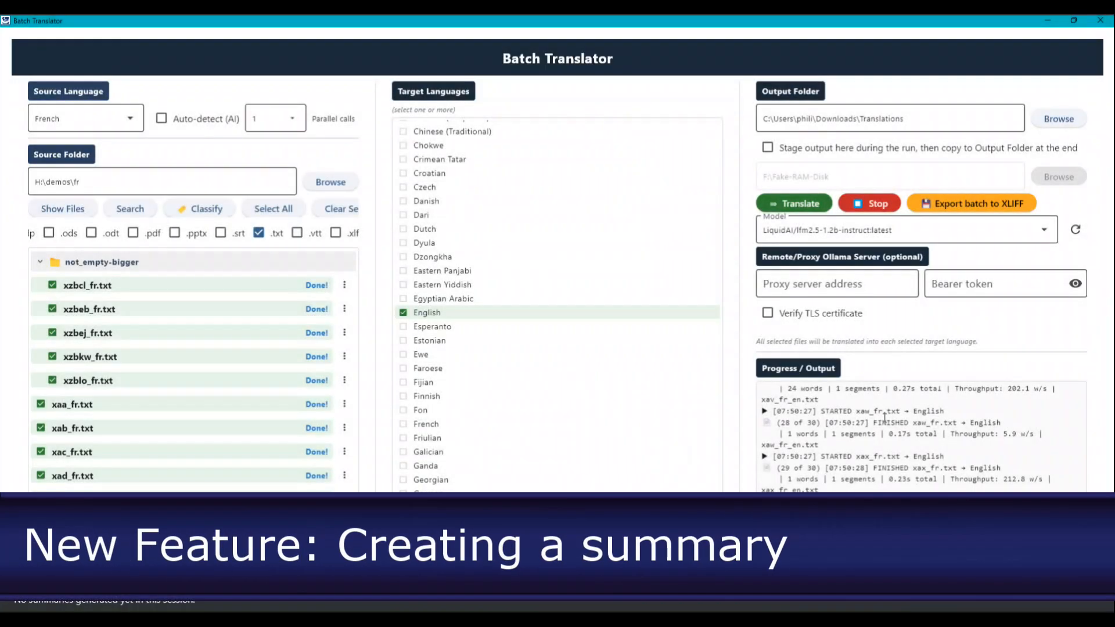
click(345, 285)
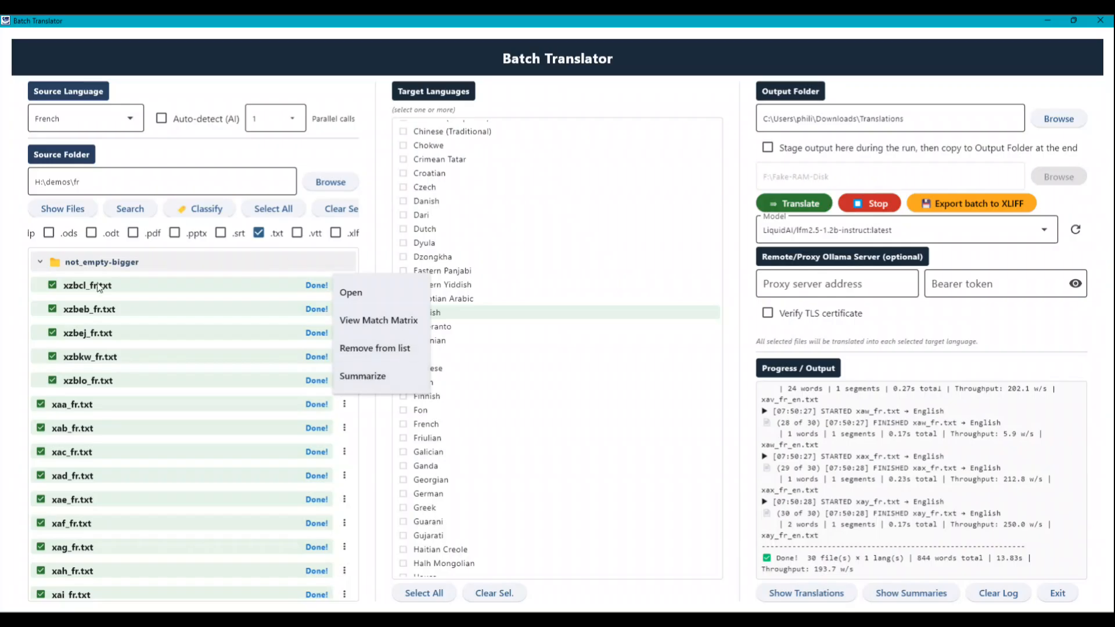
click(367, 378)
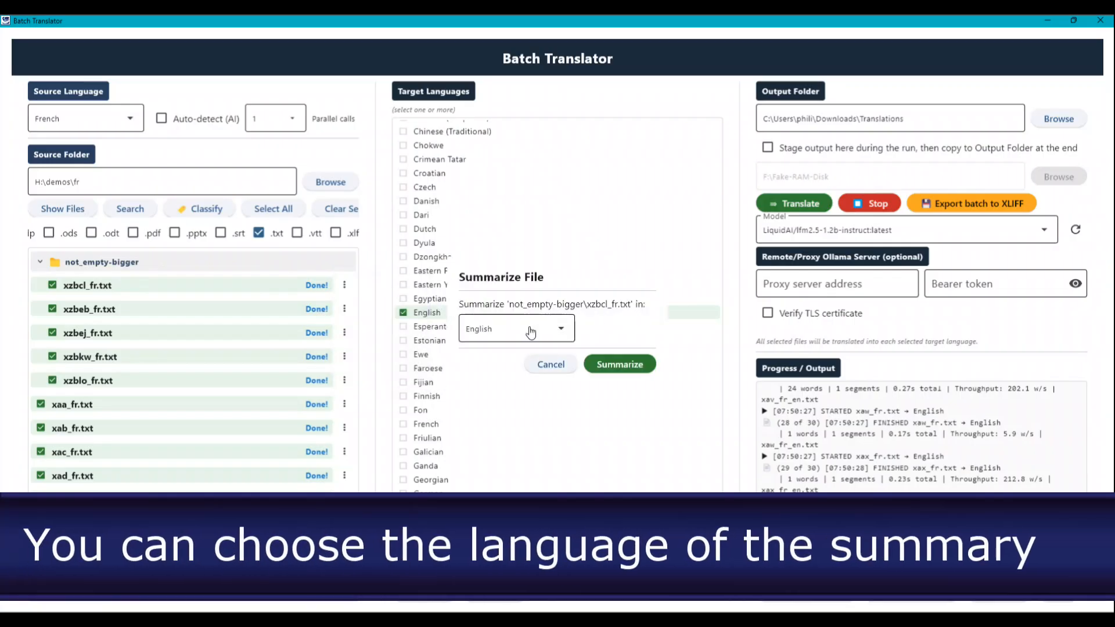
click(531, 331)
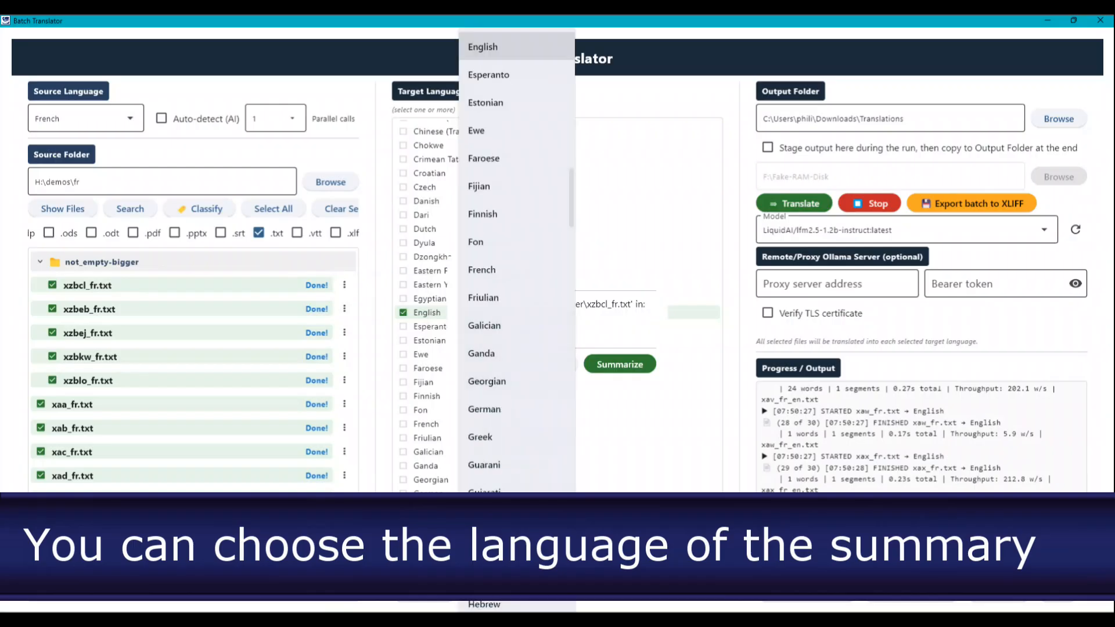
click(490, 271)
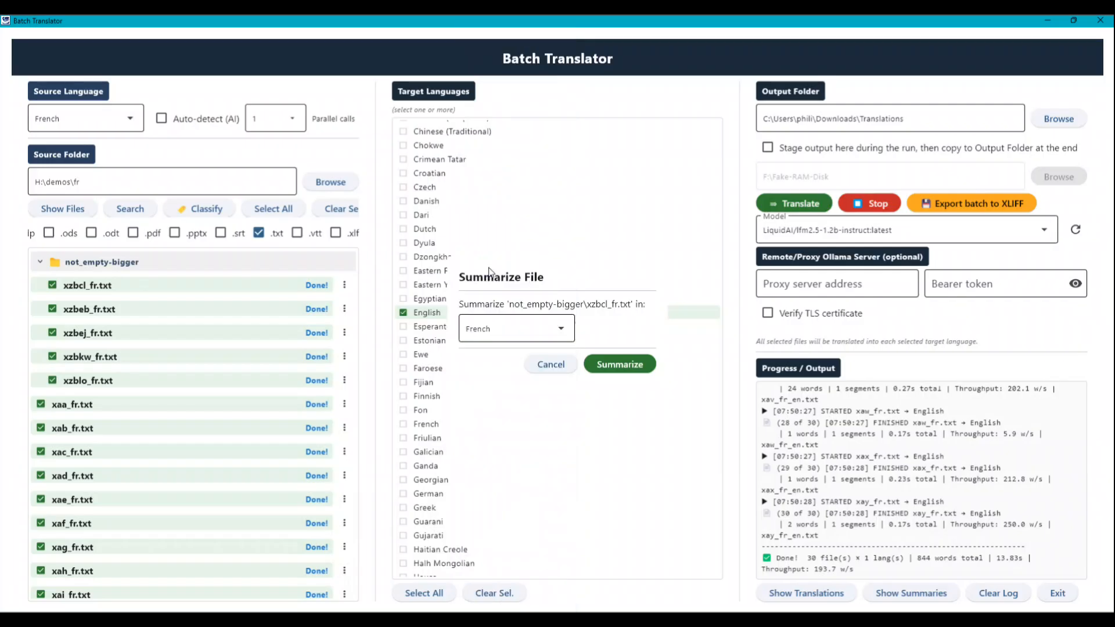
click(630, 364)
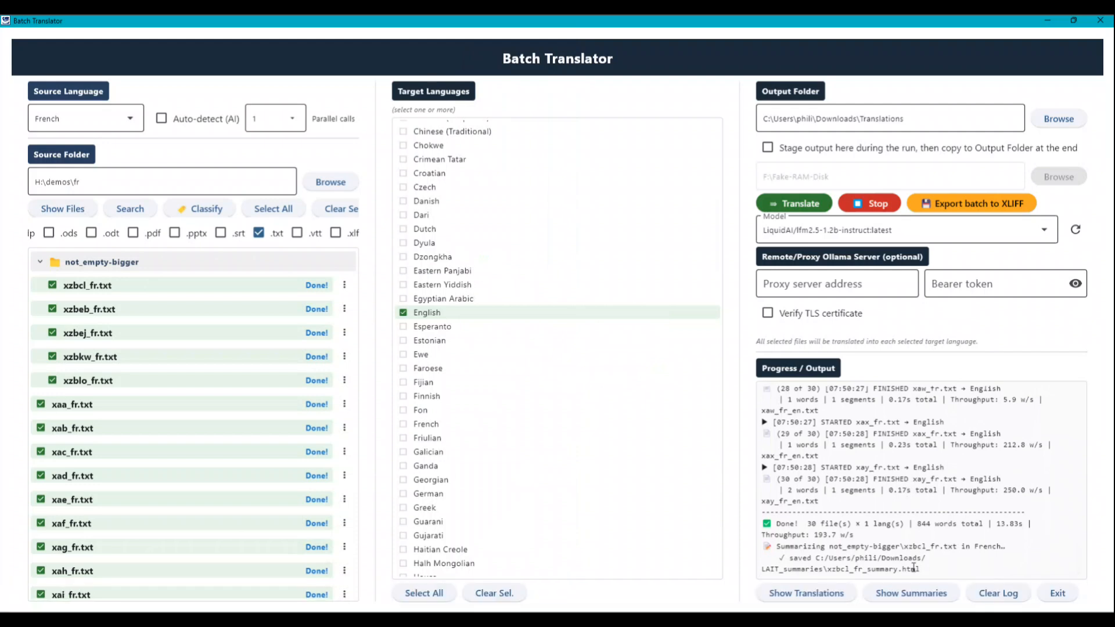
Open xzbcl_fr_summary.html from the session's list of summaries
click(911, 595)
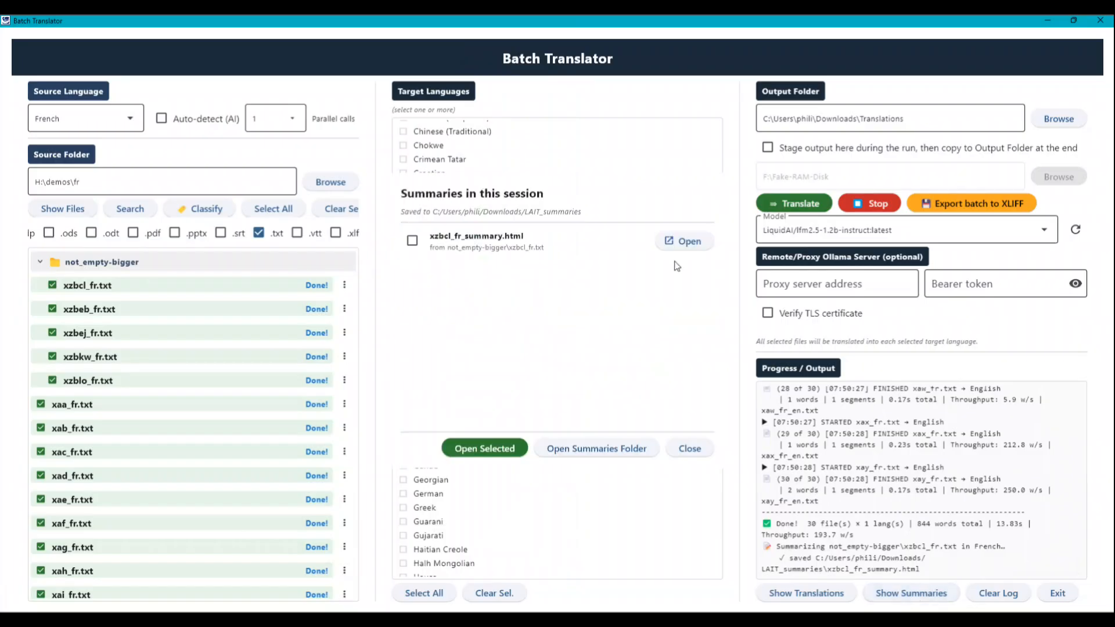
click(679, 240)
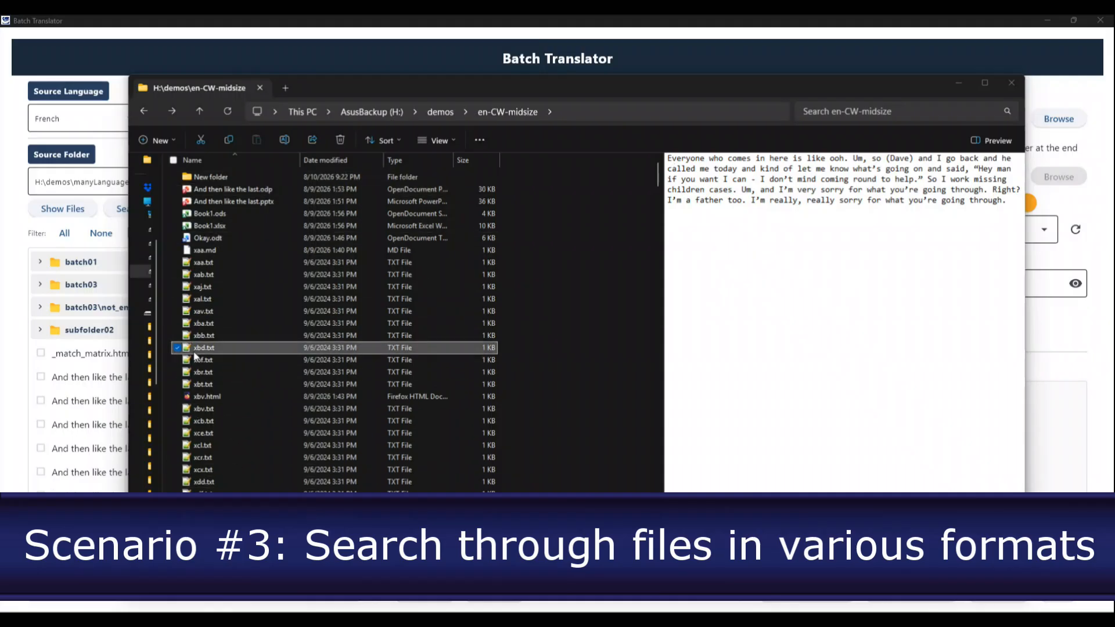
Preview xbb.txt and xbd.txt in File Explorer's en-CW-midsize folder and highlight the first name in the xbd.txt text
click(210, 335)
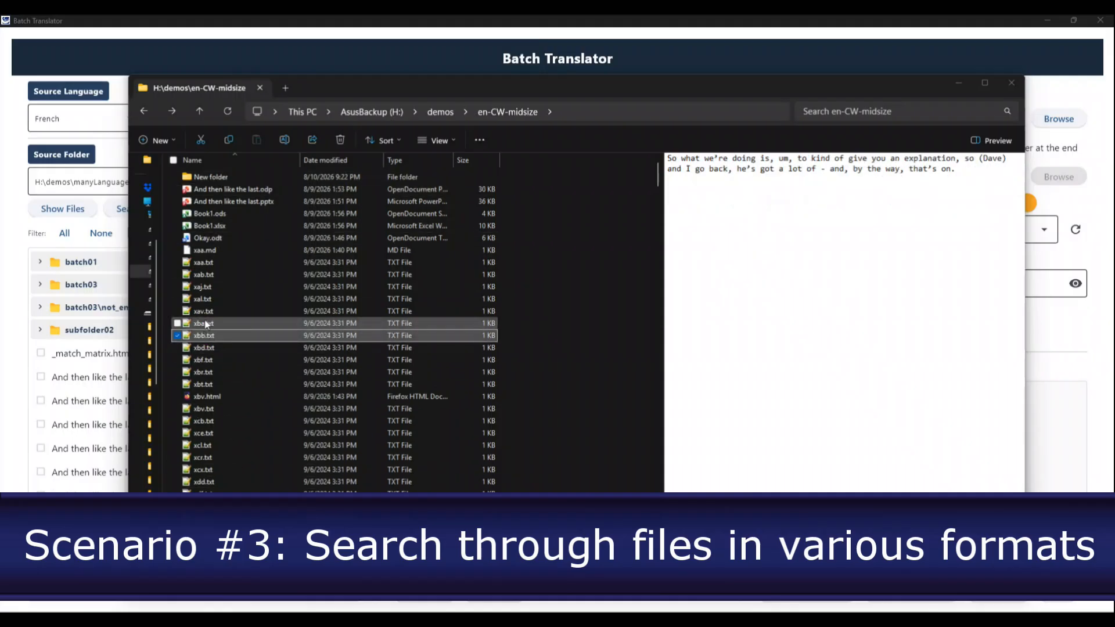
click(204, 349)
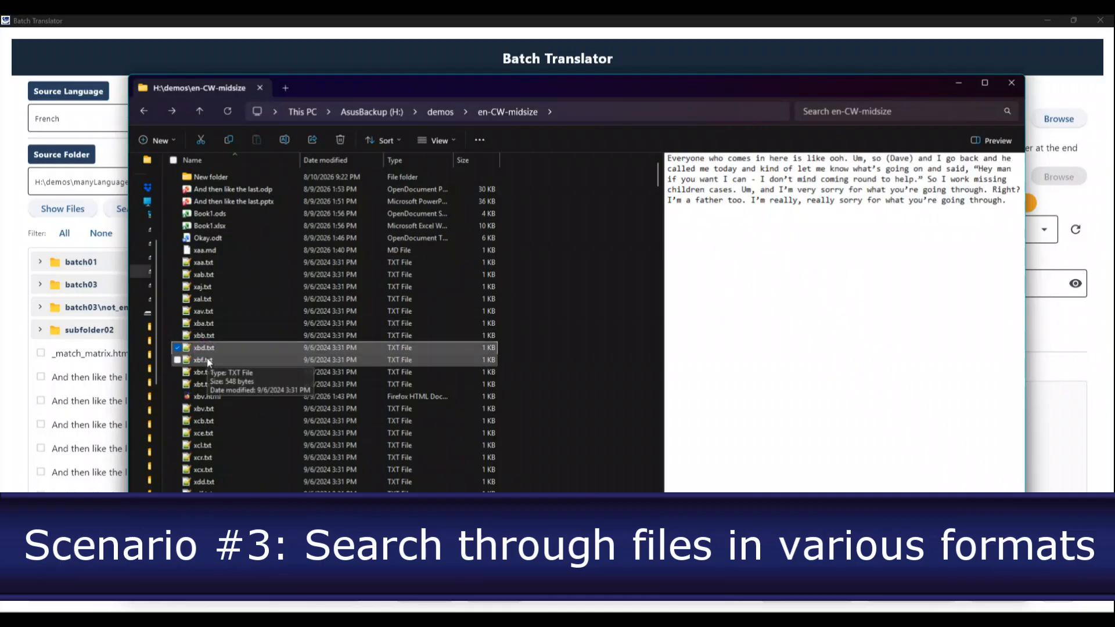
key(Down)
click(208, 348)
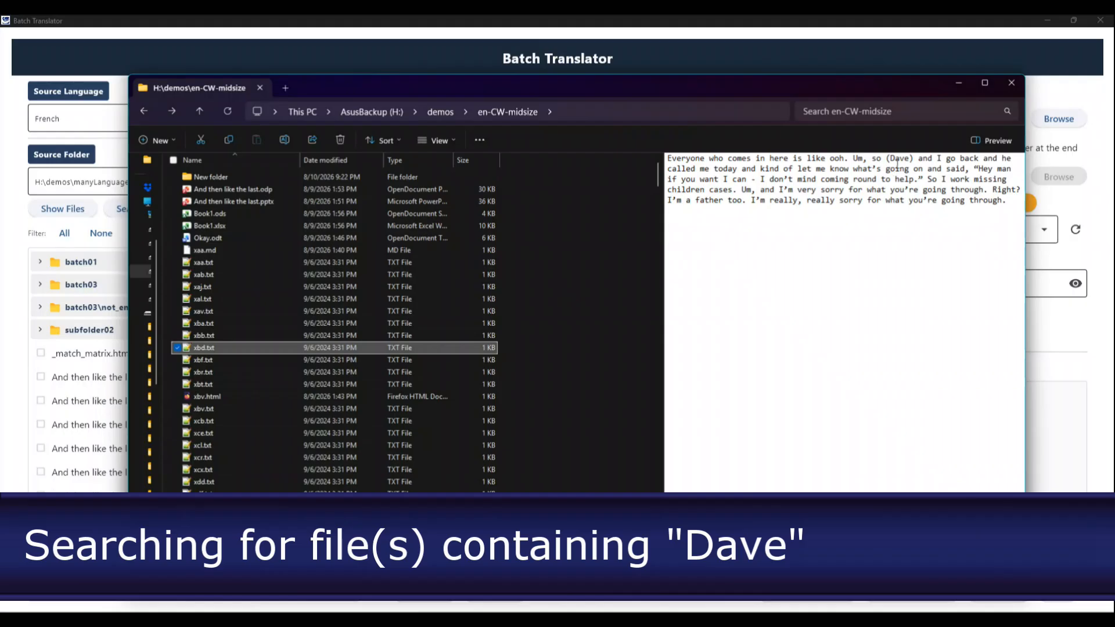
double_click(898, 159)
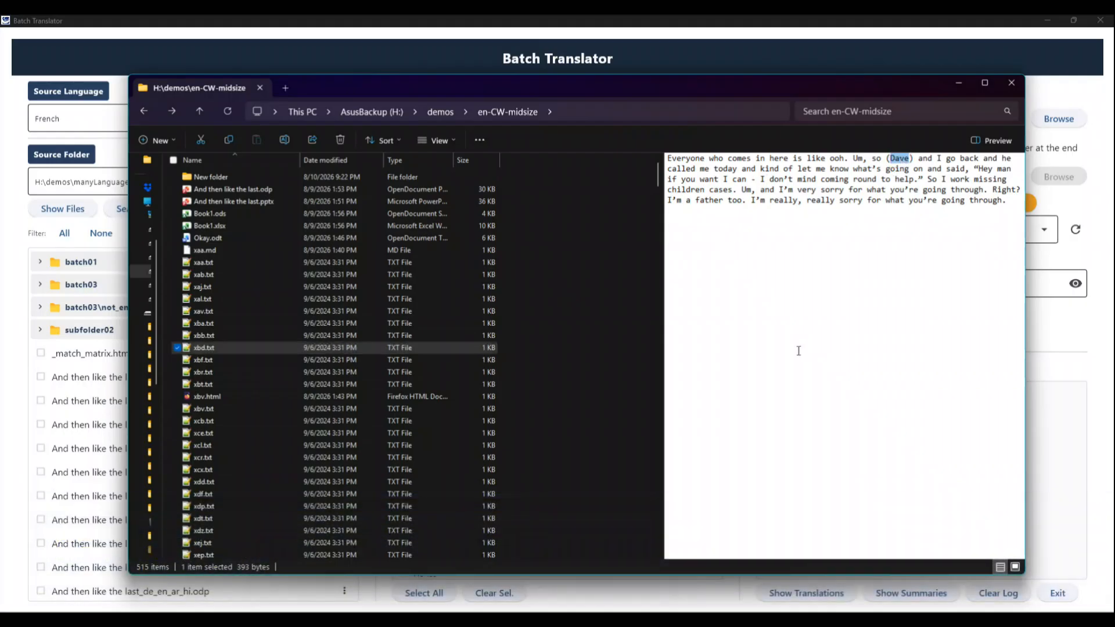
Search the en-CW-midsize folder for the highlighted first name and clear the search
click(827, 112)
text(Dave)
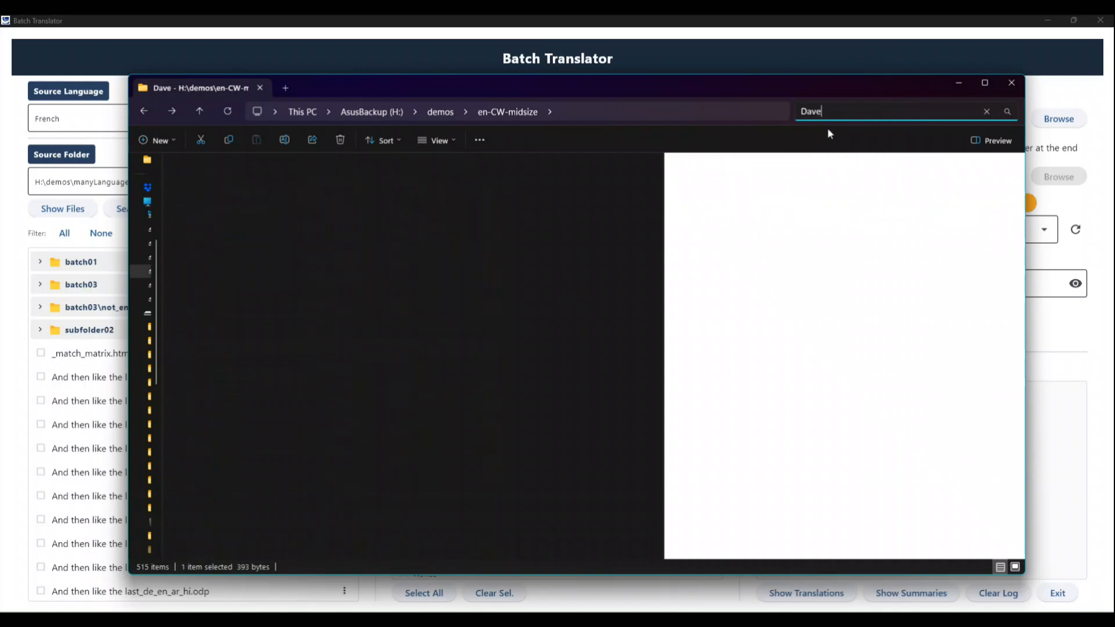
key(Return)
click(986, 111)
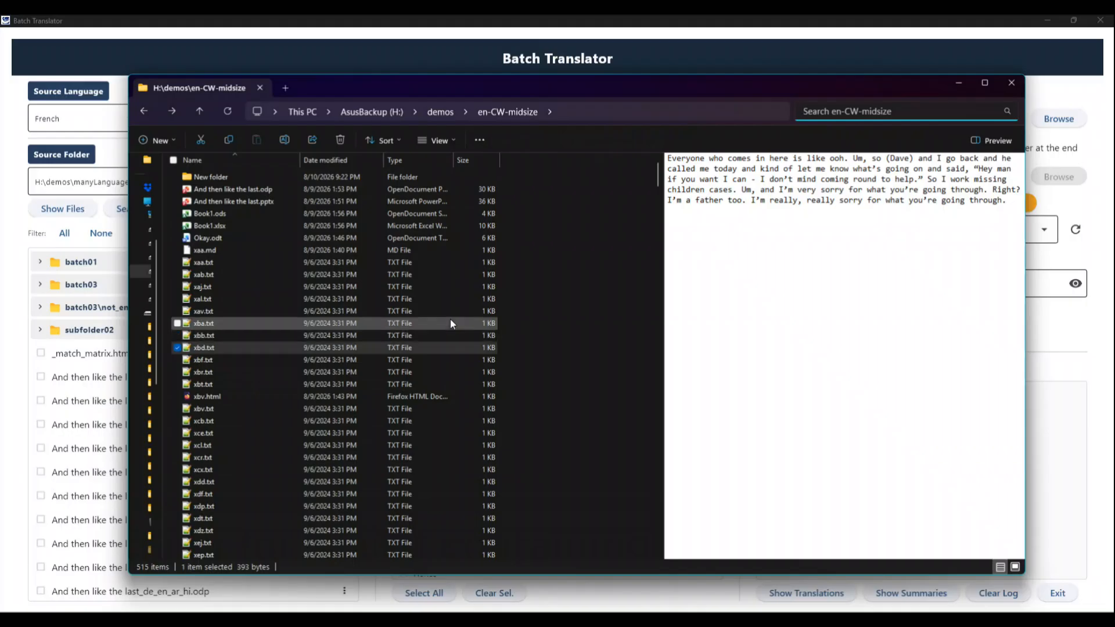
drag(319, 82, 352, 85)
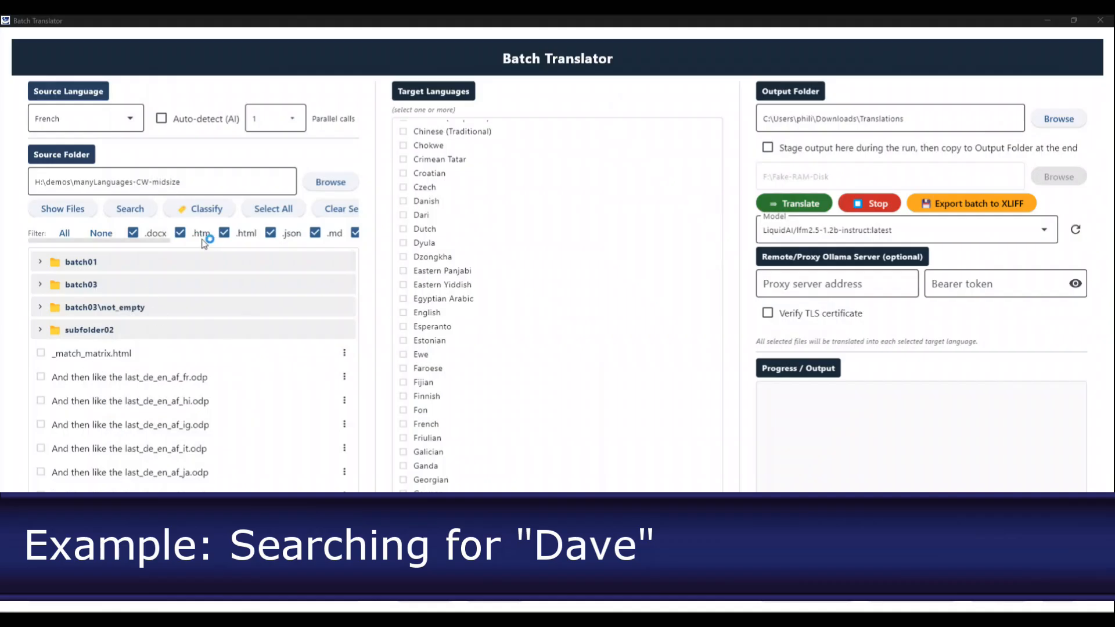
In Batch Translator, inspect the manyLanguages-CW-midsize source folder by expanding and collapsing its batch03 subfolder
click(130, 210)
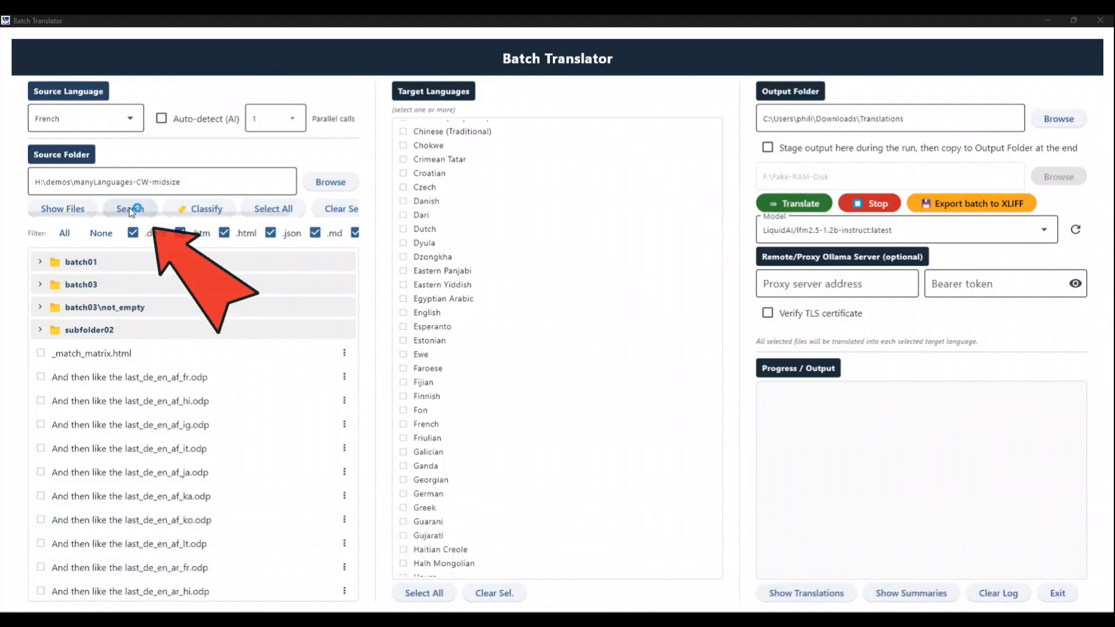
drag(195, 184, 35, 181)
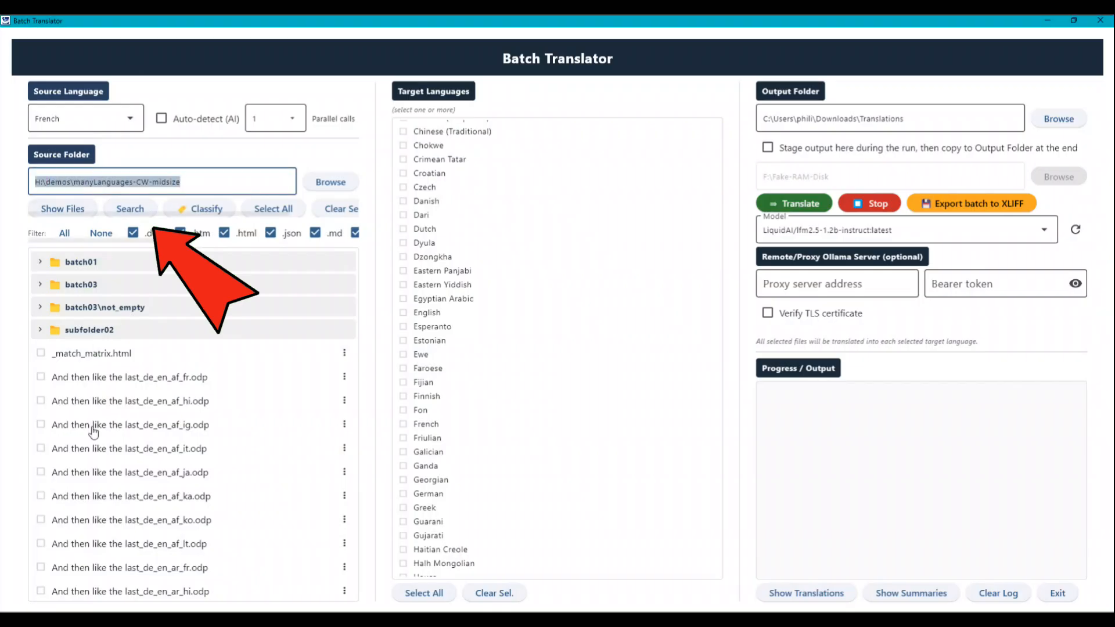
click(39, 286)
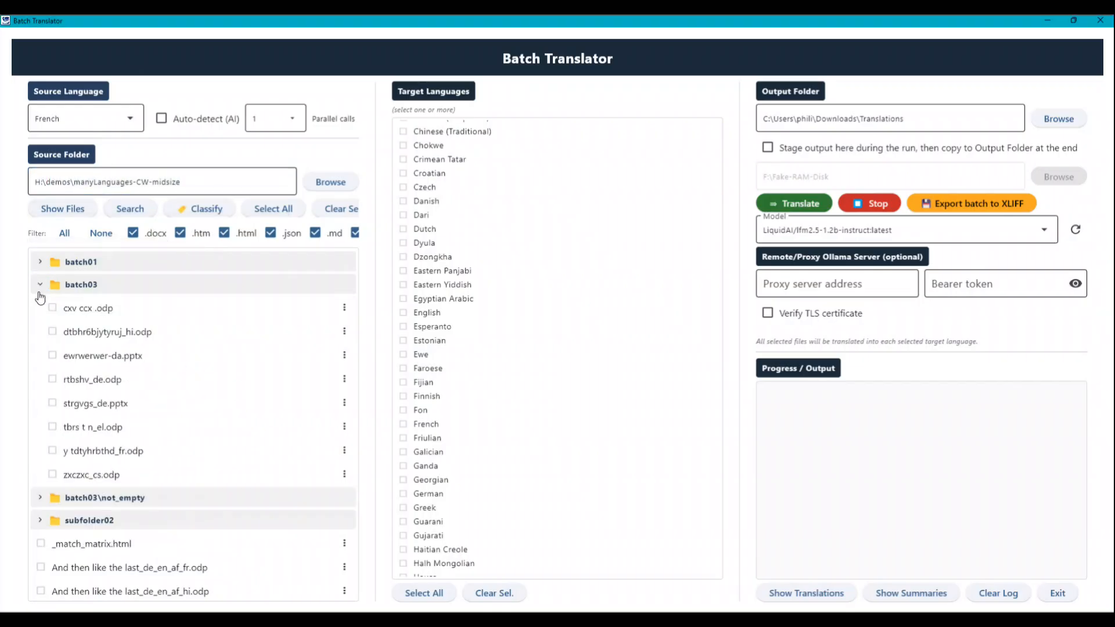
click(40, 286)
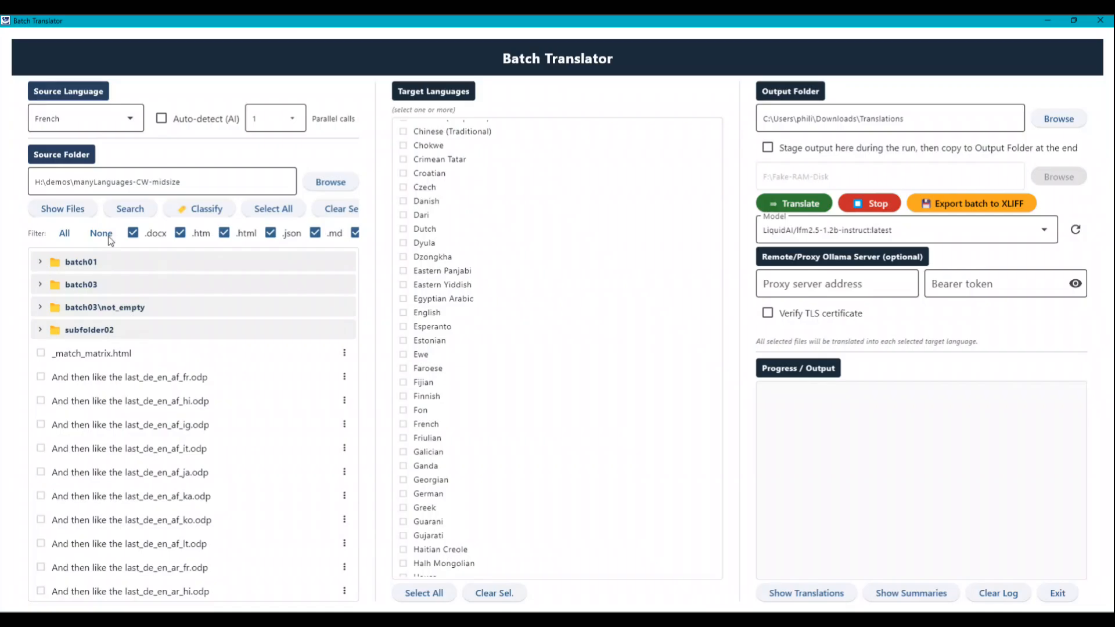
Search the listed files for the same first name with match matrix building turned off
click(131, 208)
click(494, 82)
text(Dave)
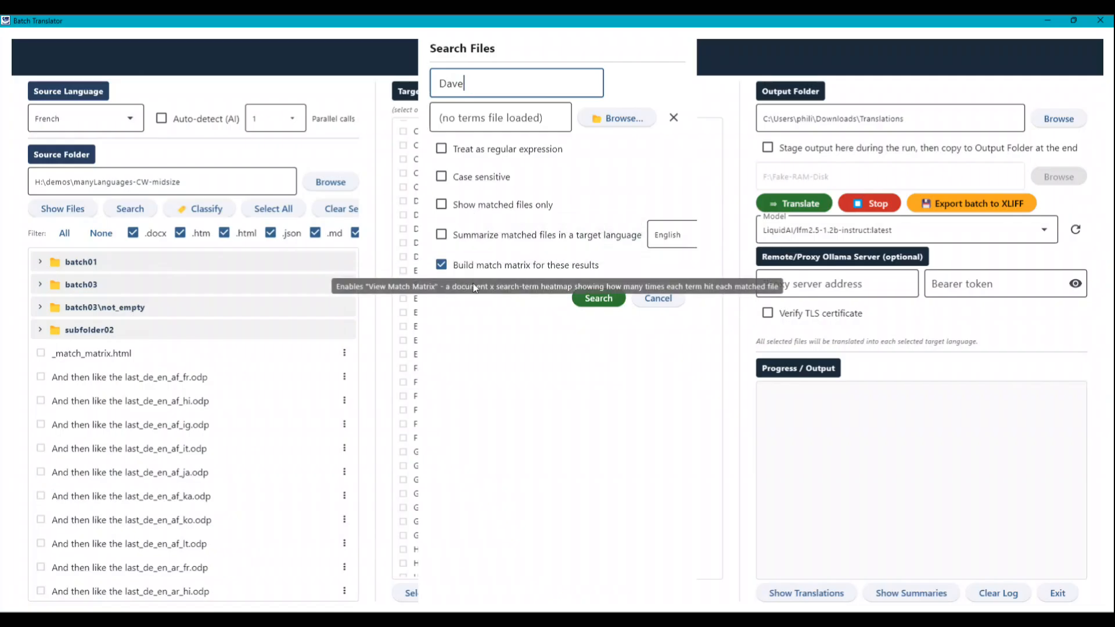
click(452, 266)
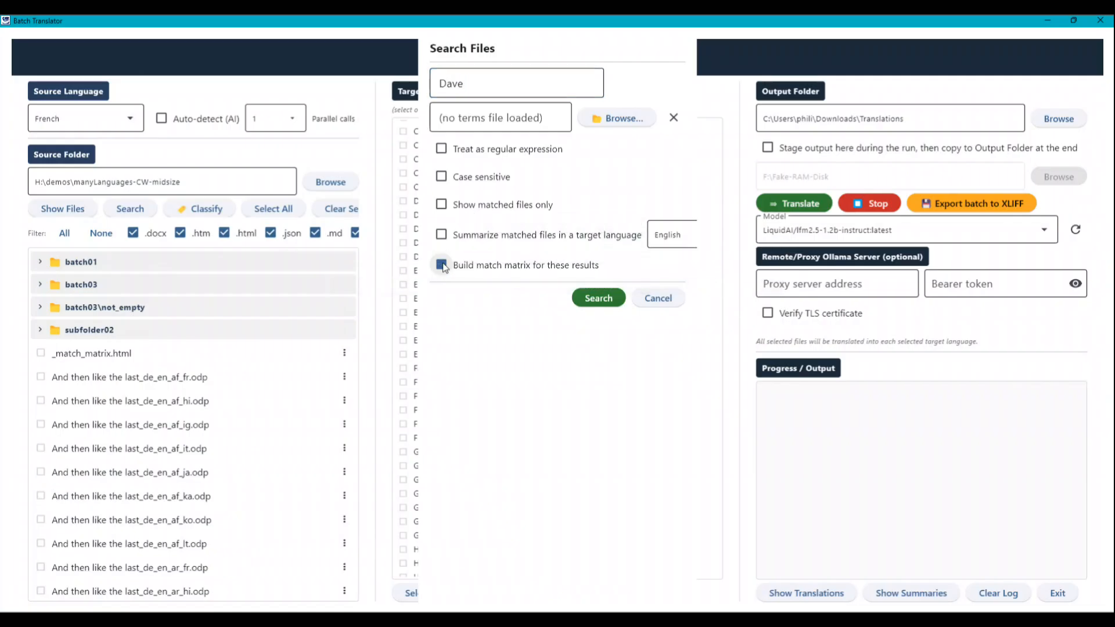
click(604, 298)
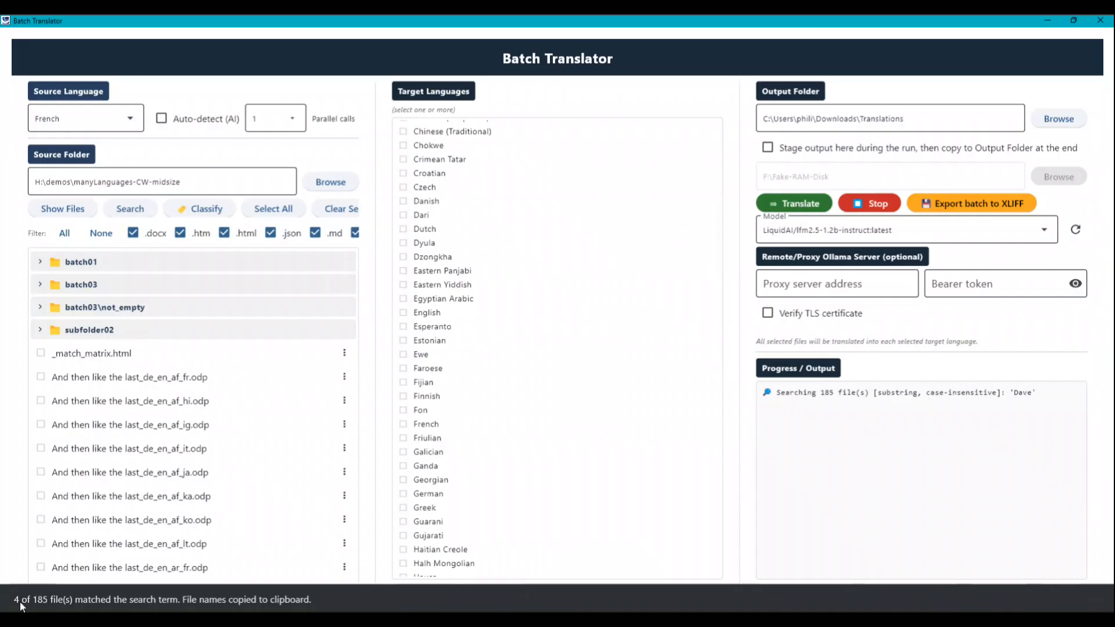
drag(351, 266, 336, 238)
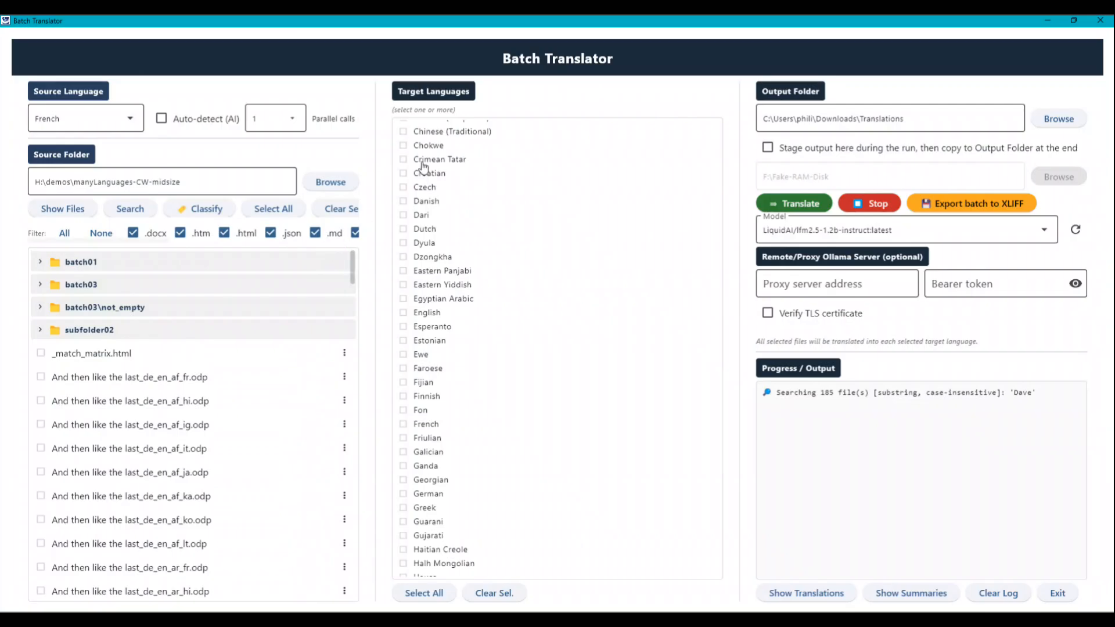
Search the listed files for a different first name, showing matched files only and building the match matrix, and highlight the name in the log
click(134, 210)
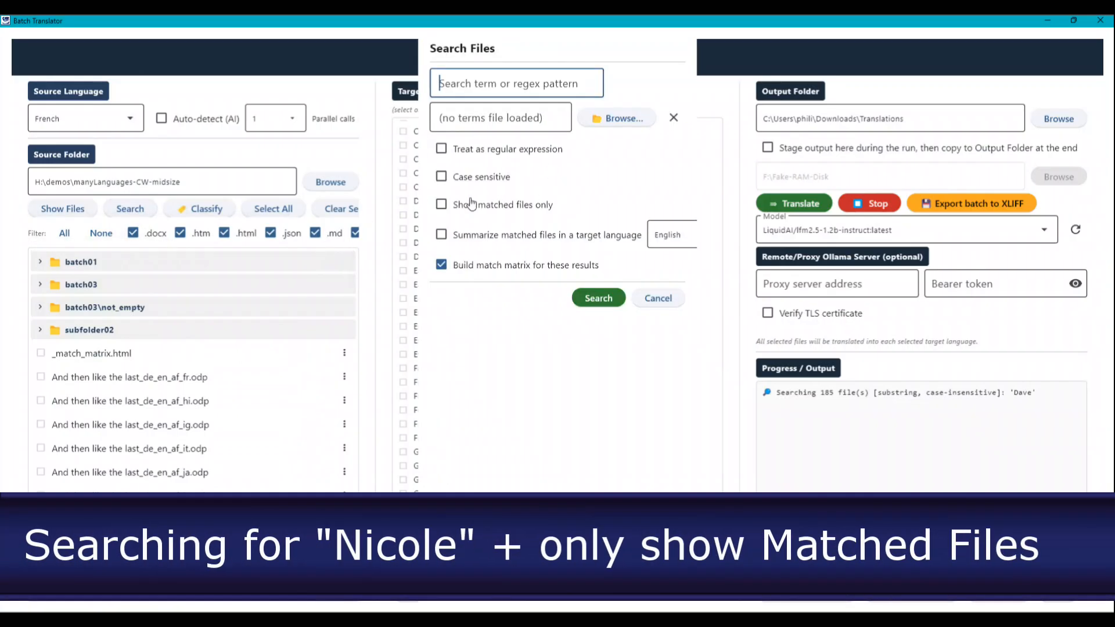
click(442, 204)
click(457, 86)
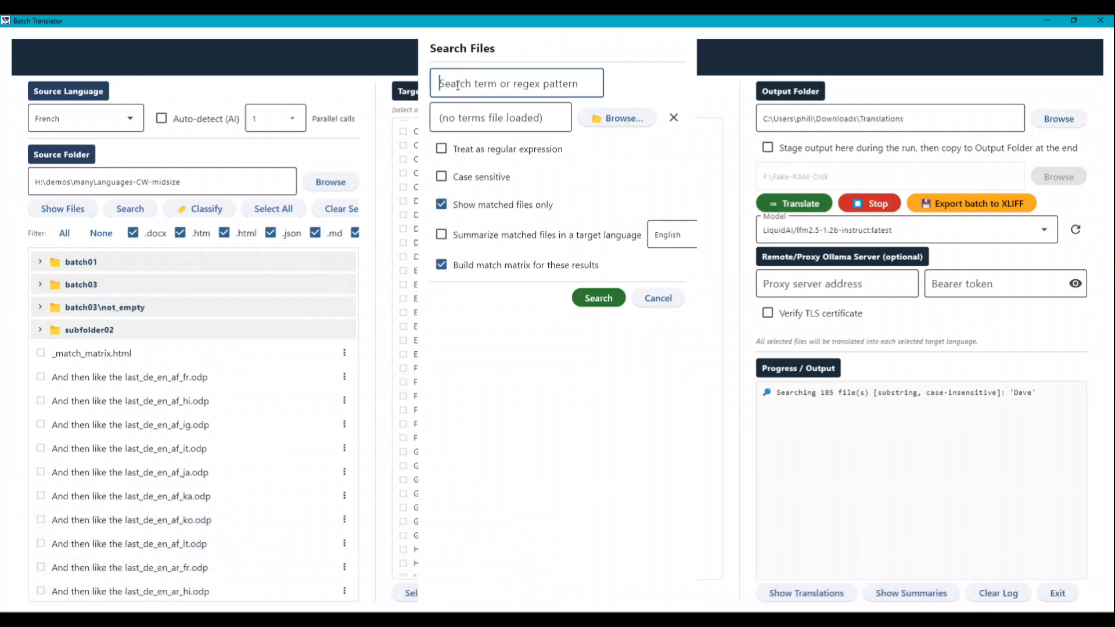
text(Nicole)
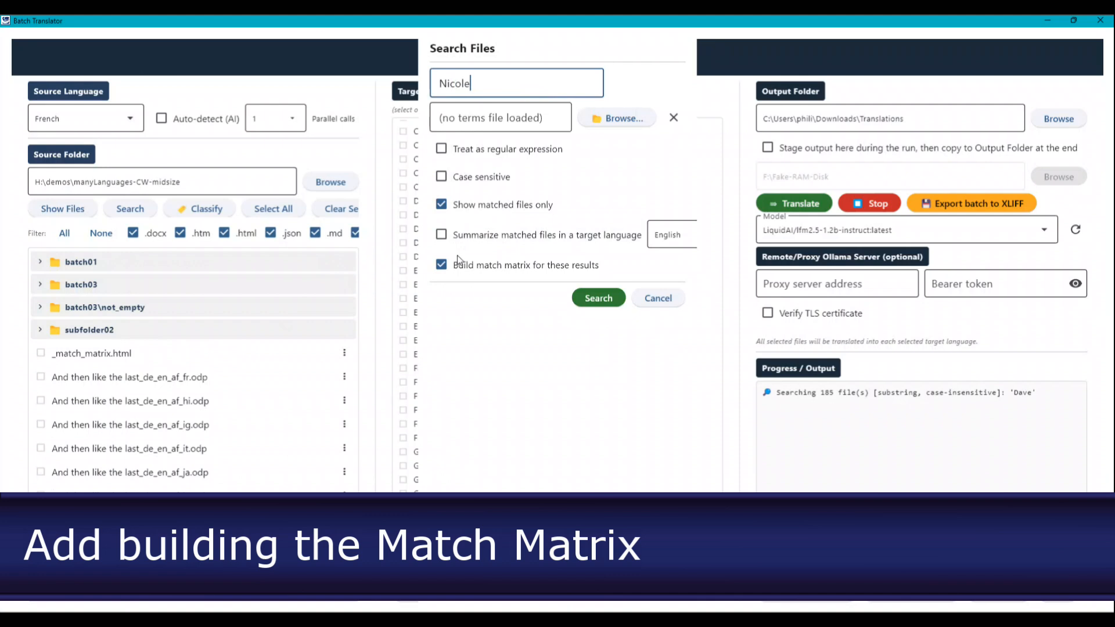
mouse_move(500, 269)
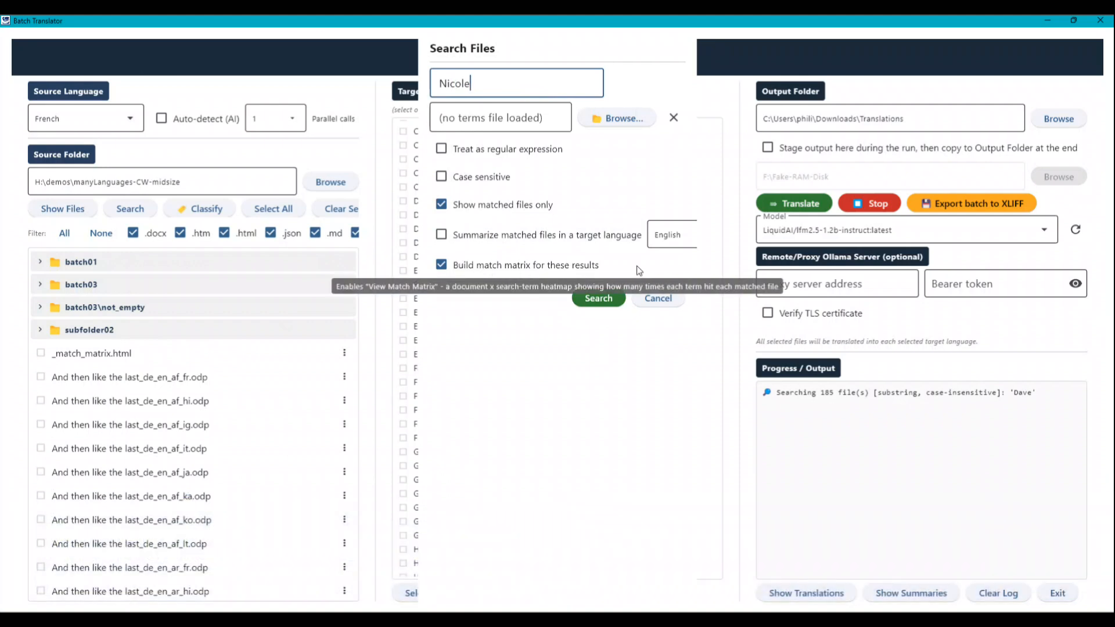
click(600, 298)
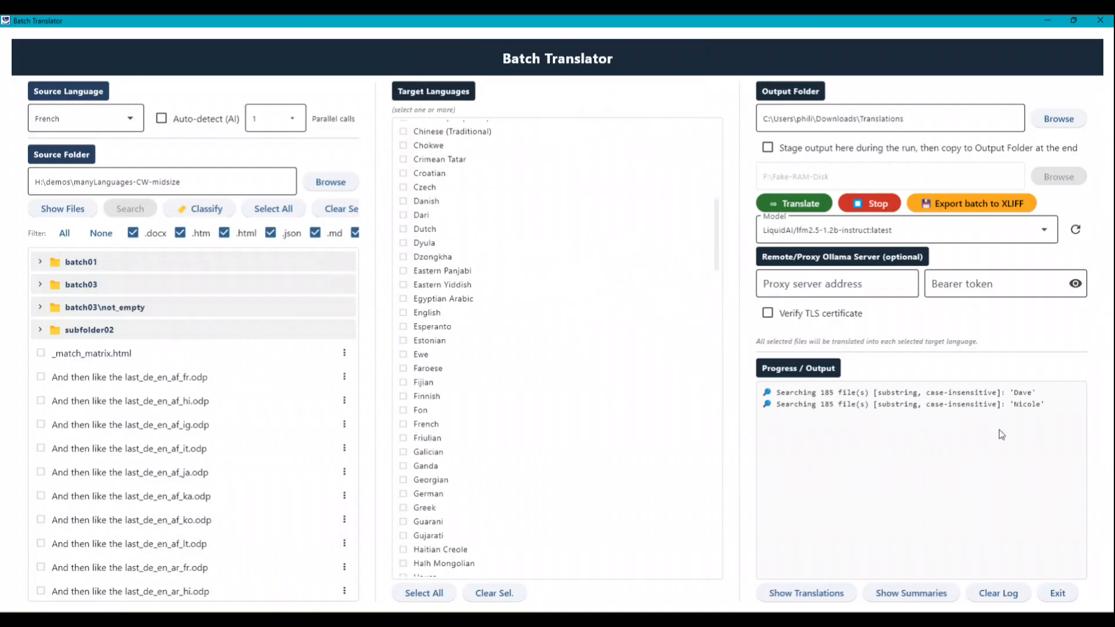
drag(1052, 406, 990, 414)
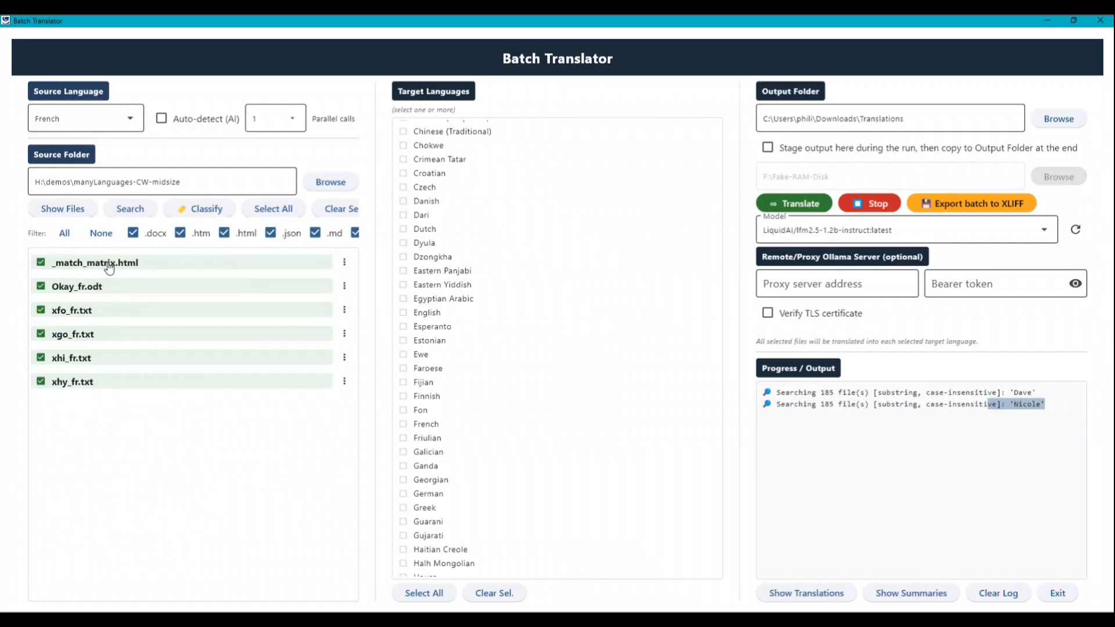
Deselect _match_matrix.html and remove it from the matched file list
click(41, 262)
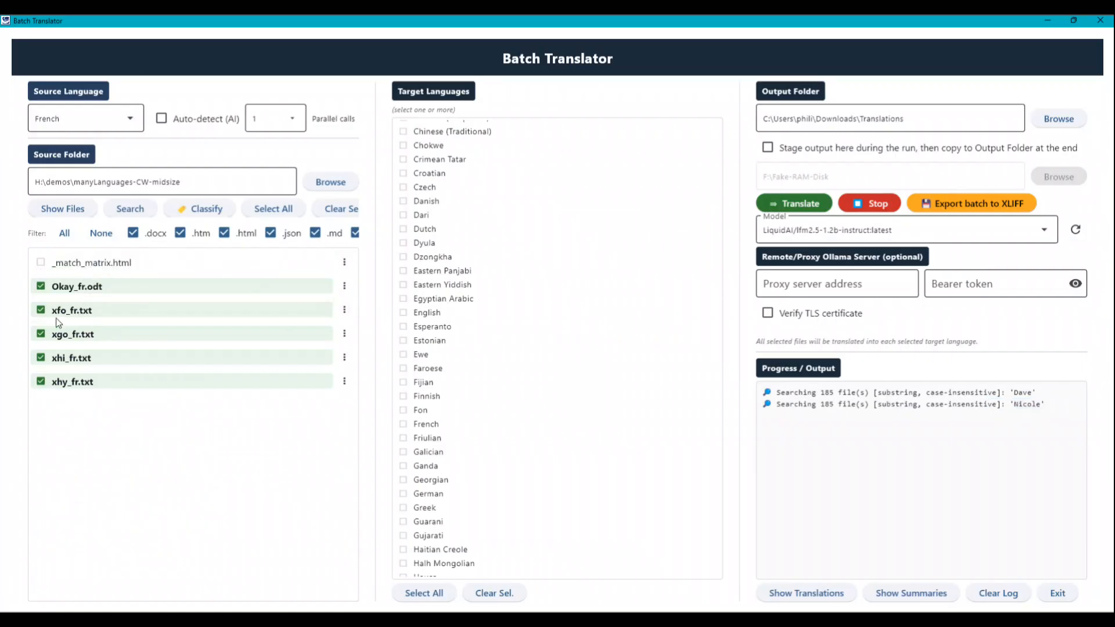
click(344, 263)
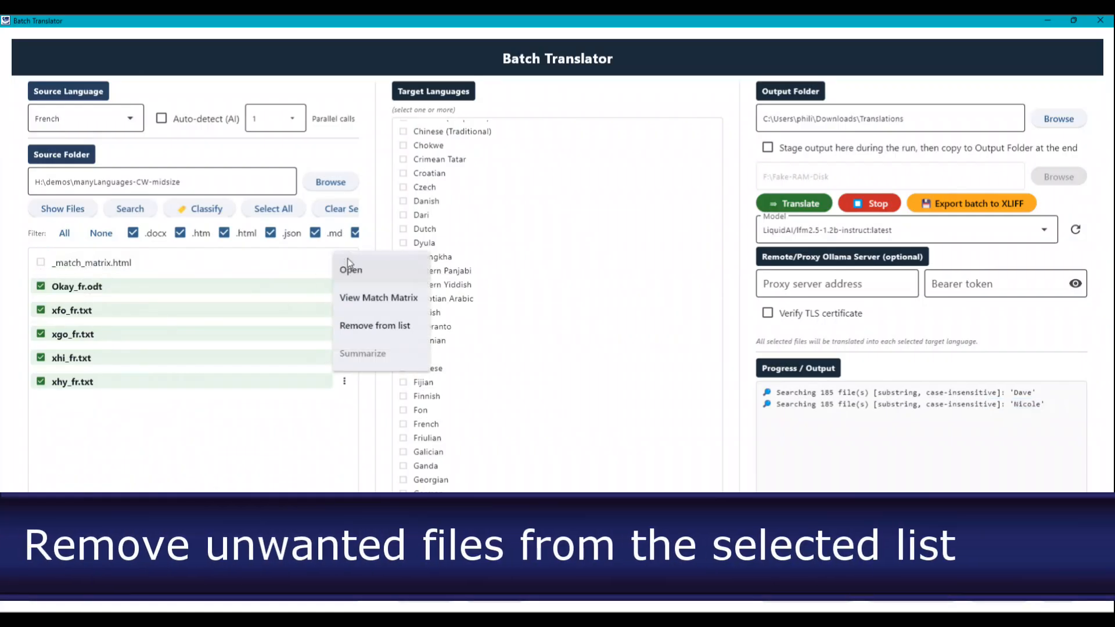
click(361, 327)
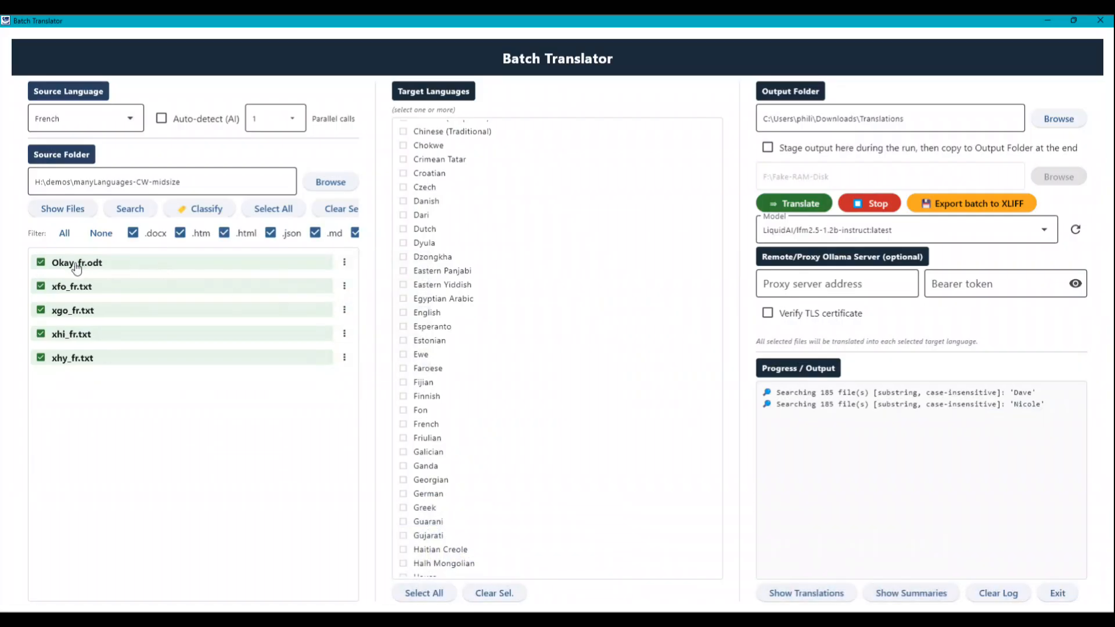
Open the matched file Okay_fr.odt in Word, highlight the searched first name in its text, and close the document
click(346, 263)
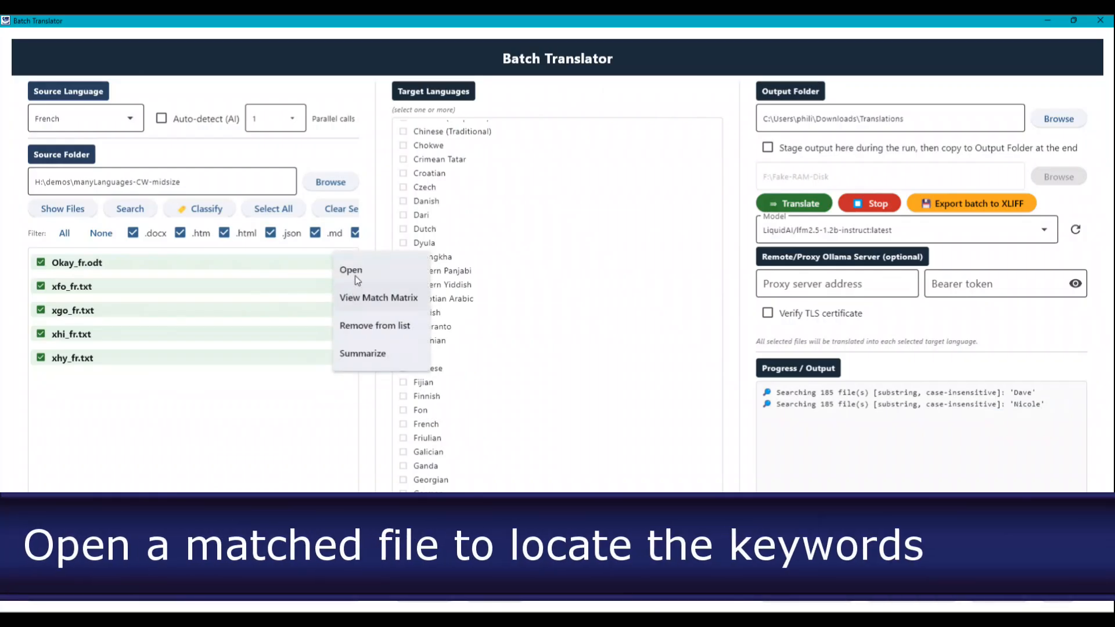
click(354, 270)
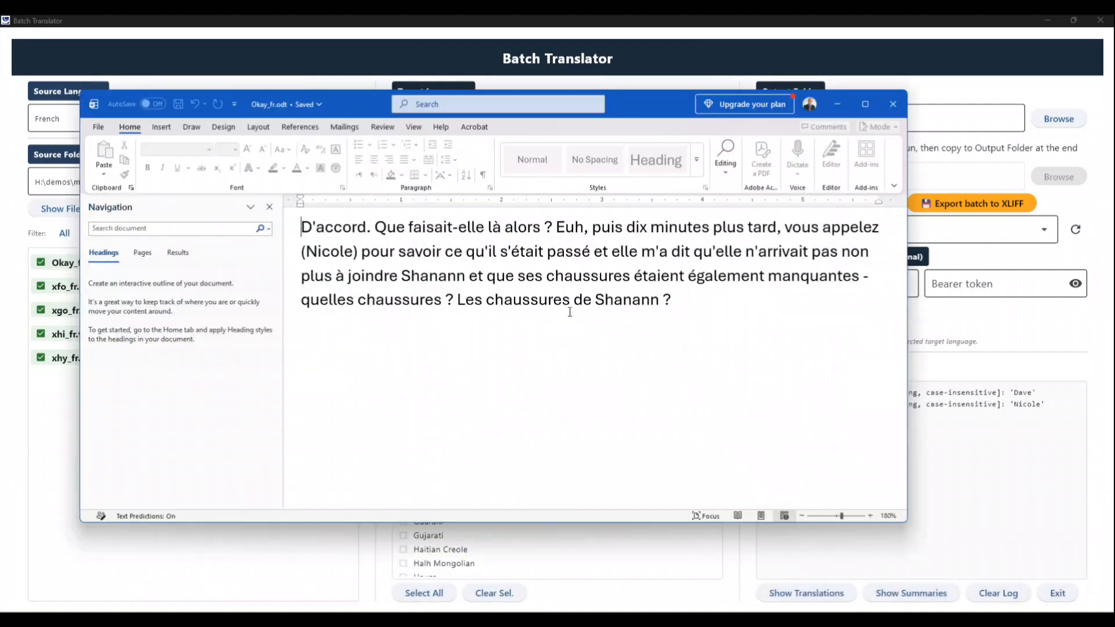
click(327, 252)
double_click(327, 251)
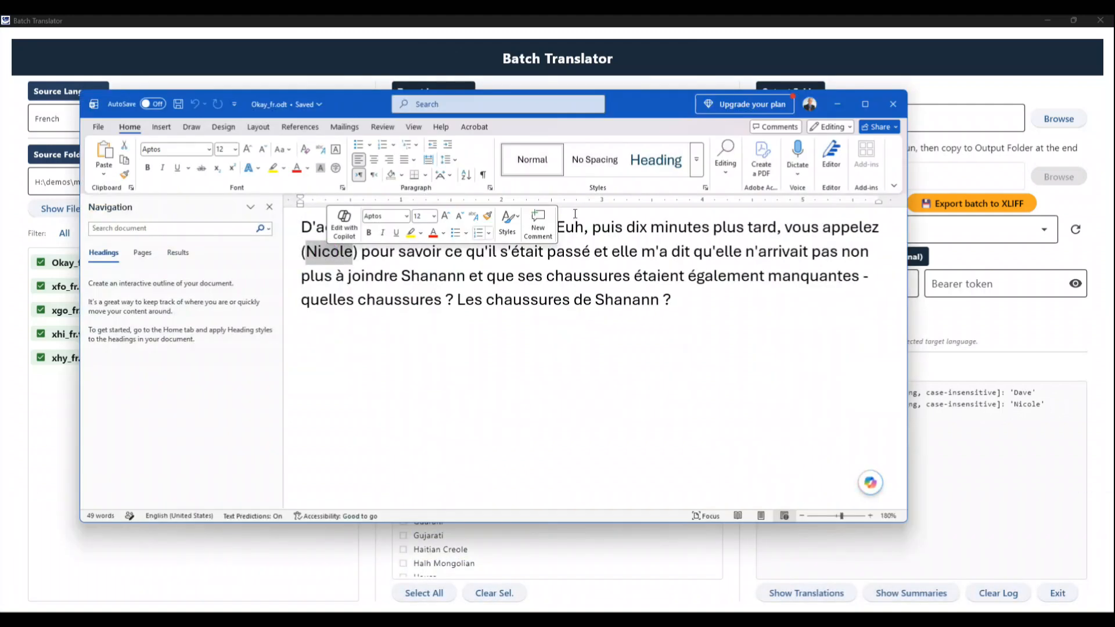
click(892, 104)
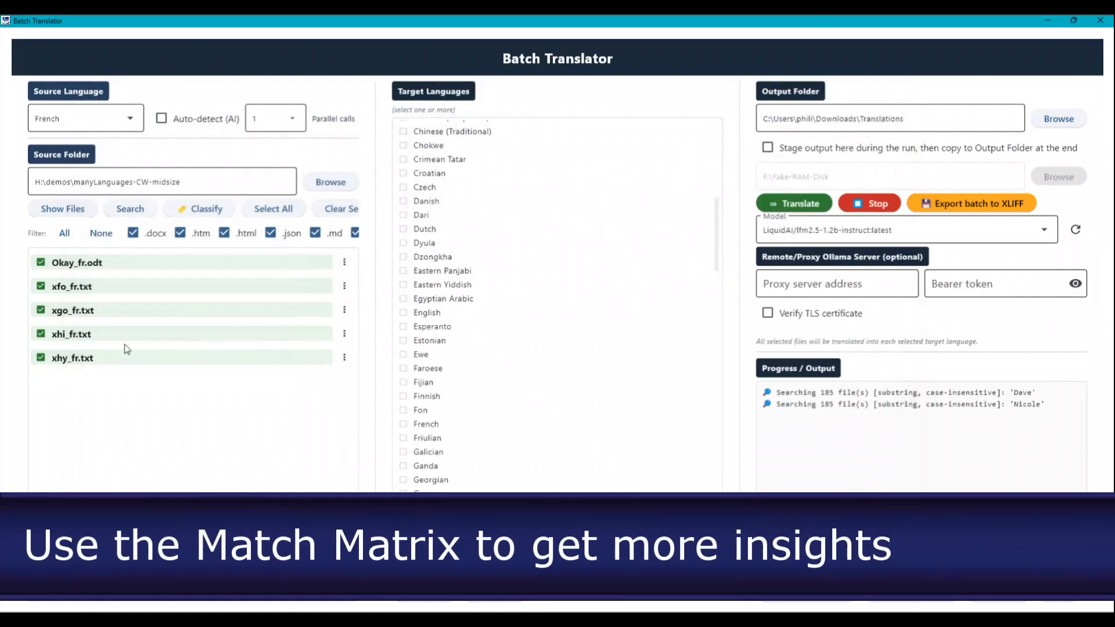
View the match matrix, examine the matches in context for xhi_fr.txt, xgo_fr.txt, xfo_fr.txt and Okay_fr.odt, and close the matrix
click(341, 262)
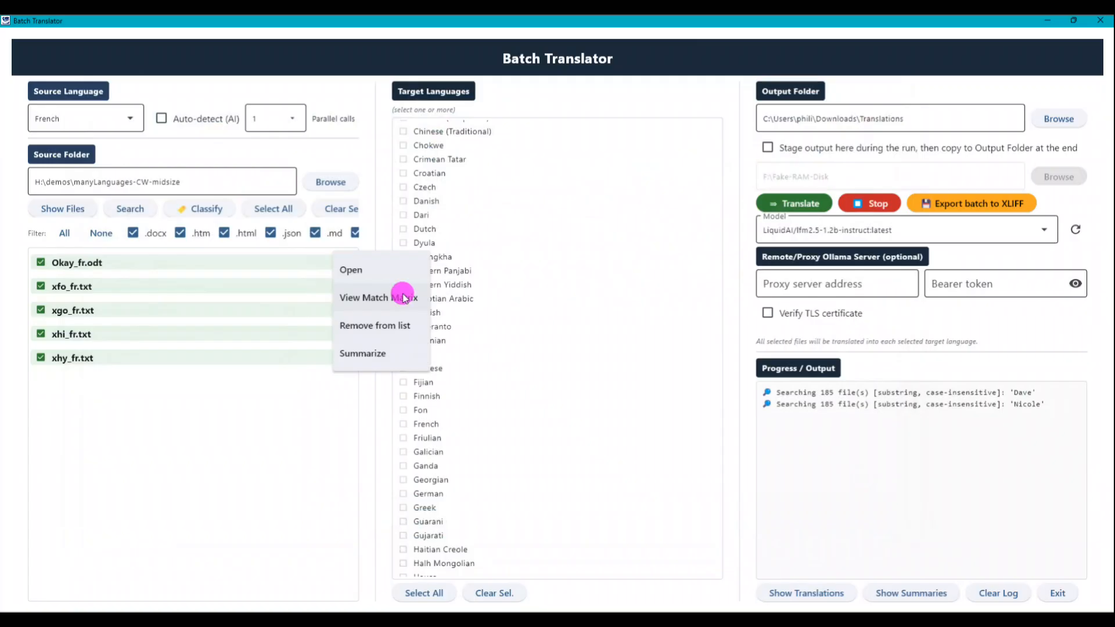
click(404, 298)
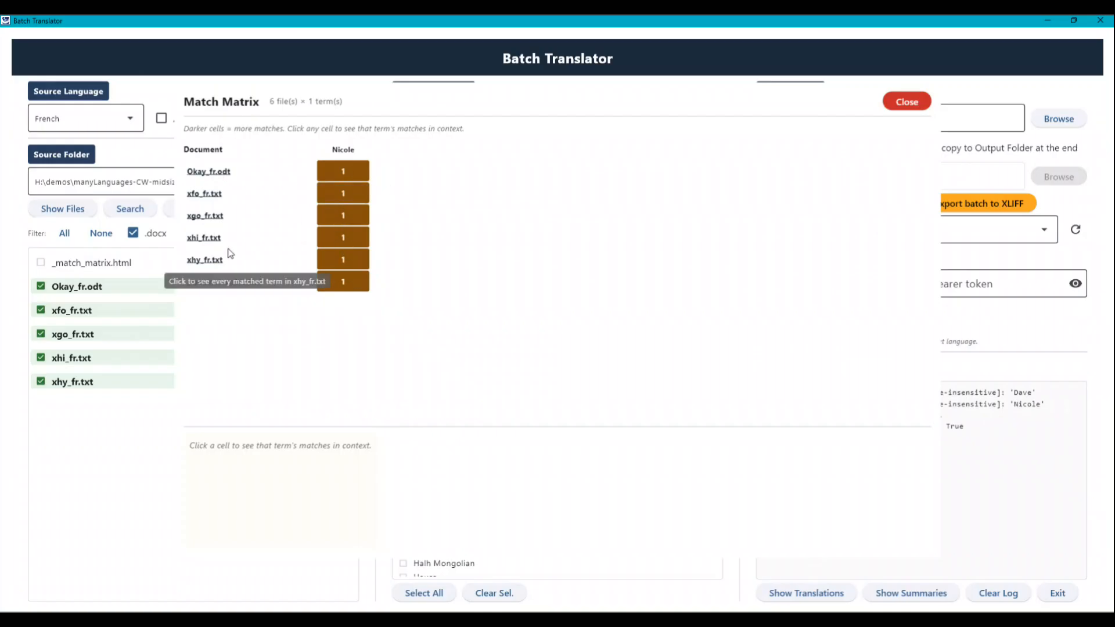
click(209, 238)
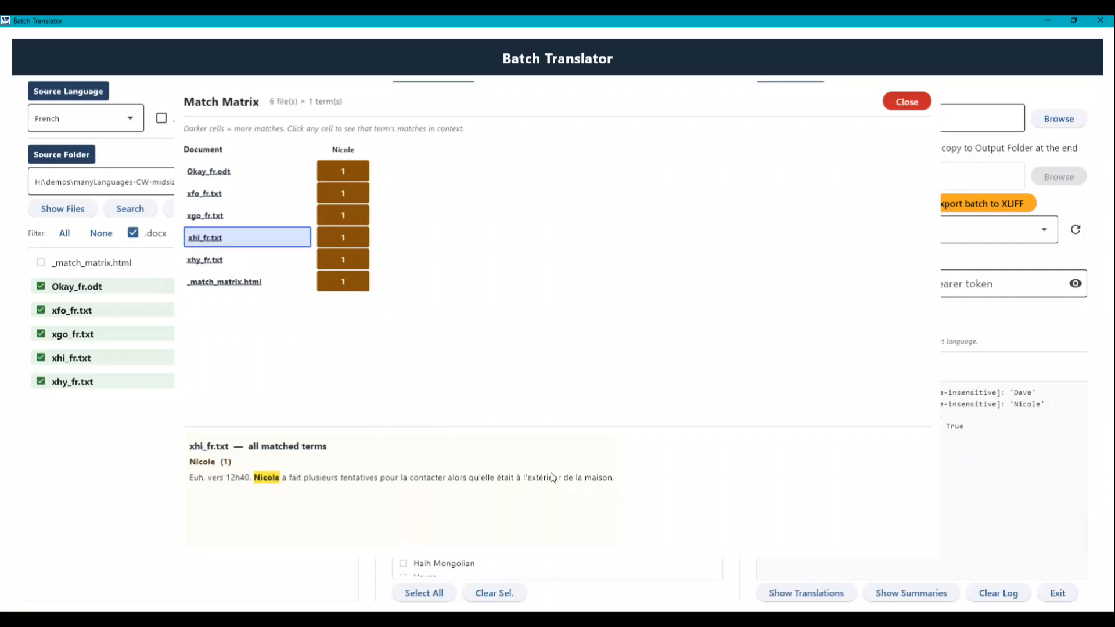
click(206, 216)
click(212, 194)
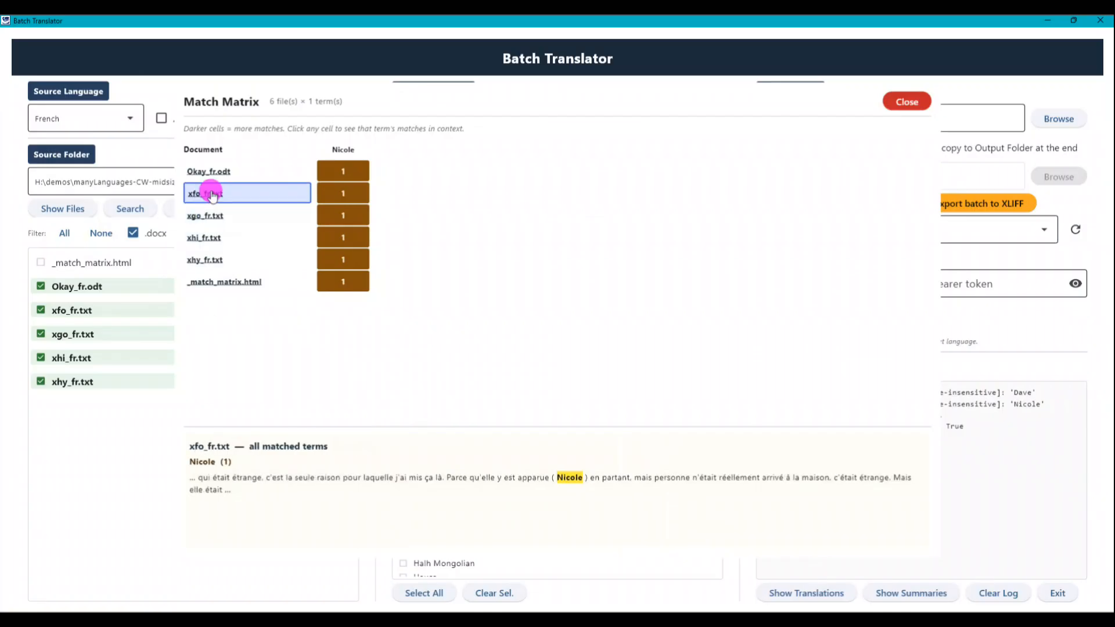
click(213, 172)
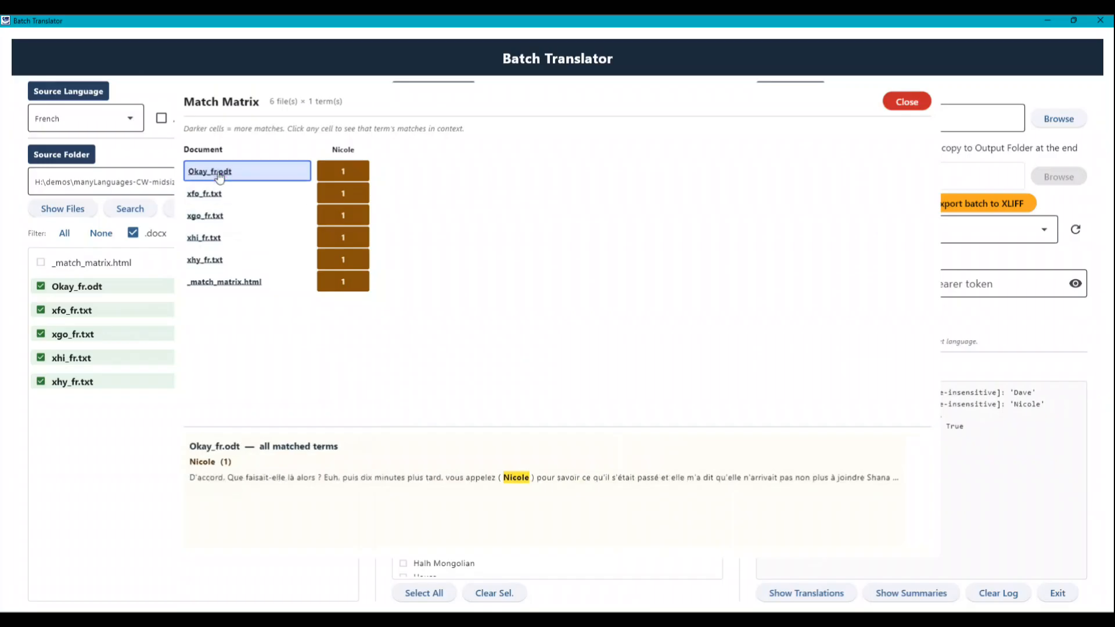
key(Escape)
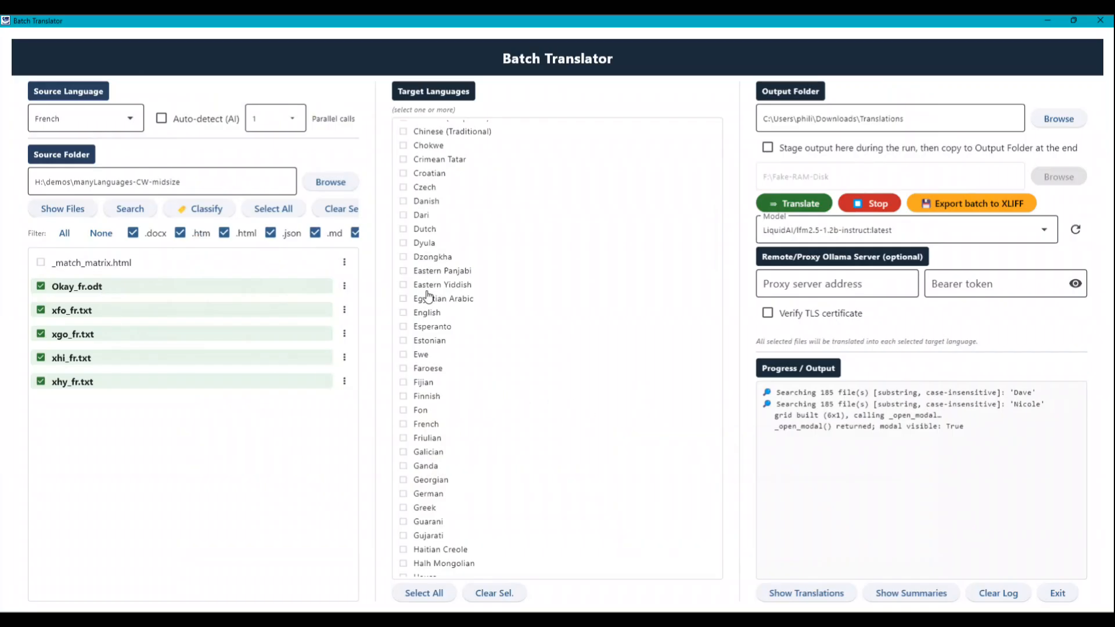
Translate the selected files into English with the translategemma:4b model and open the translated xfo_fr_en.txt
click(424, 314)
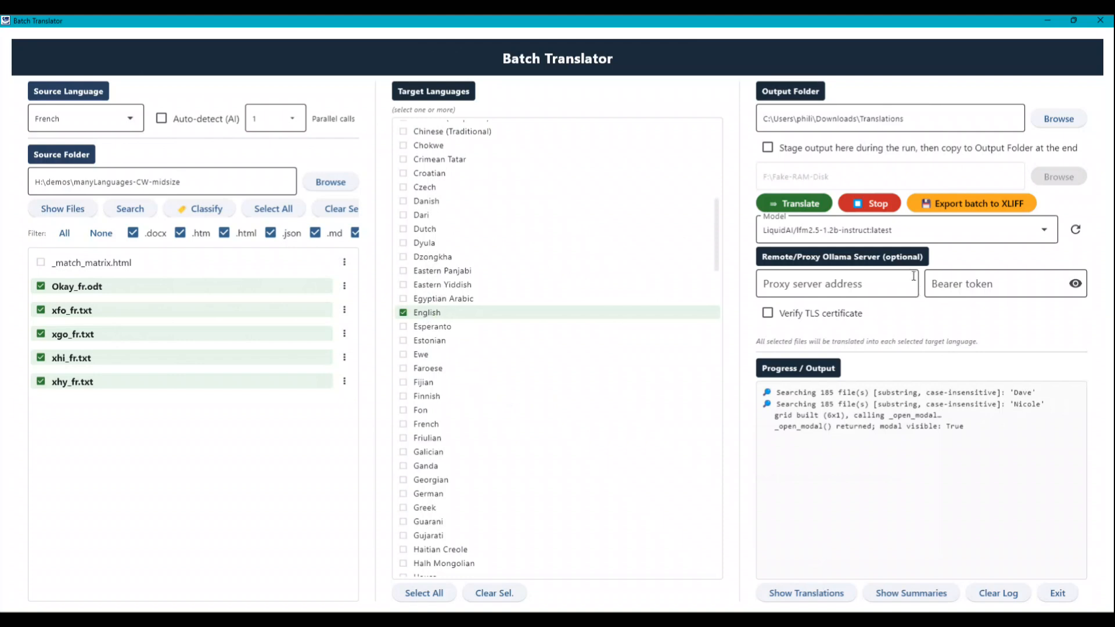
click(842, 232)
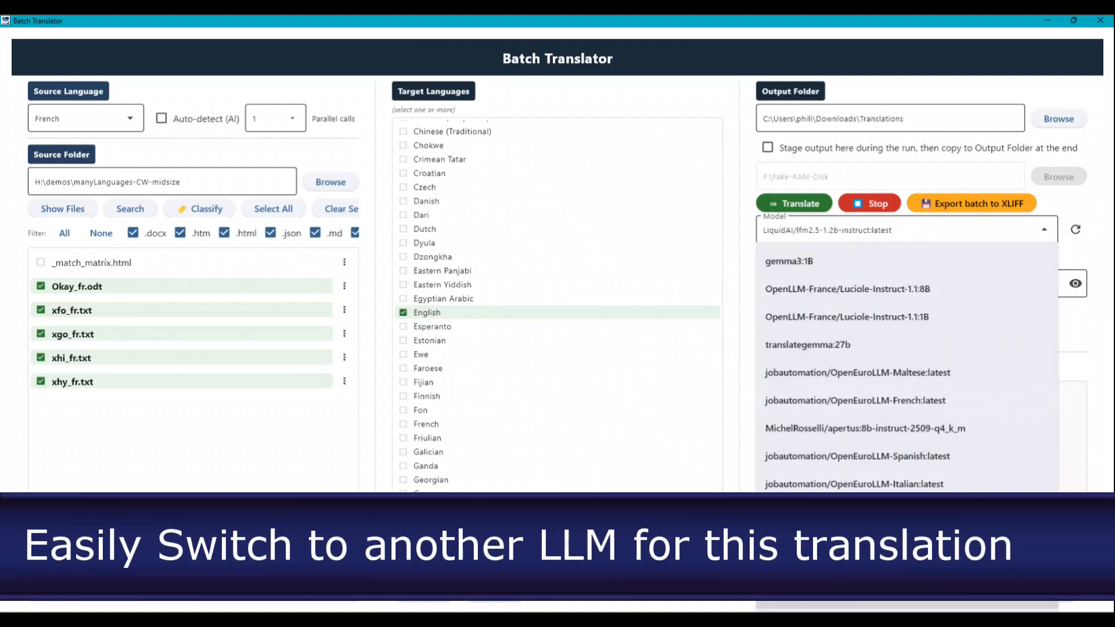
click(847, 595)
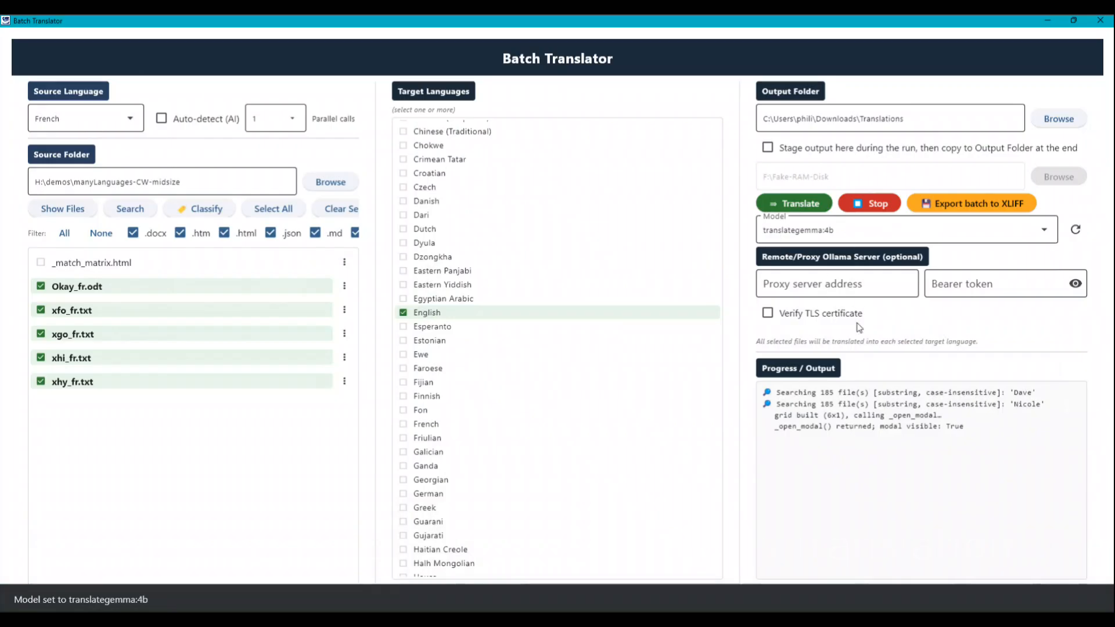
click(809, 205)
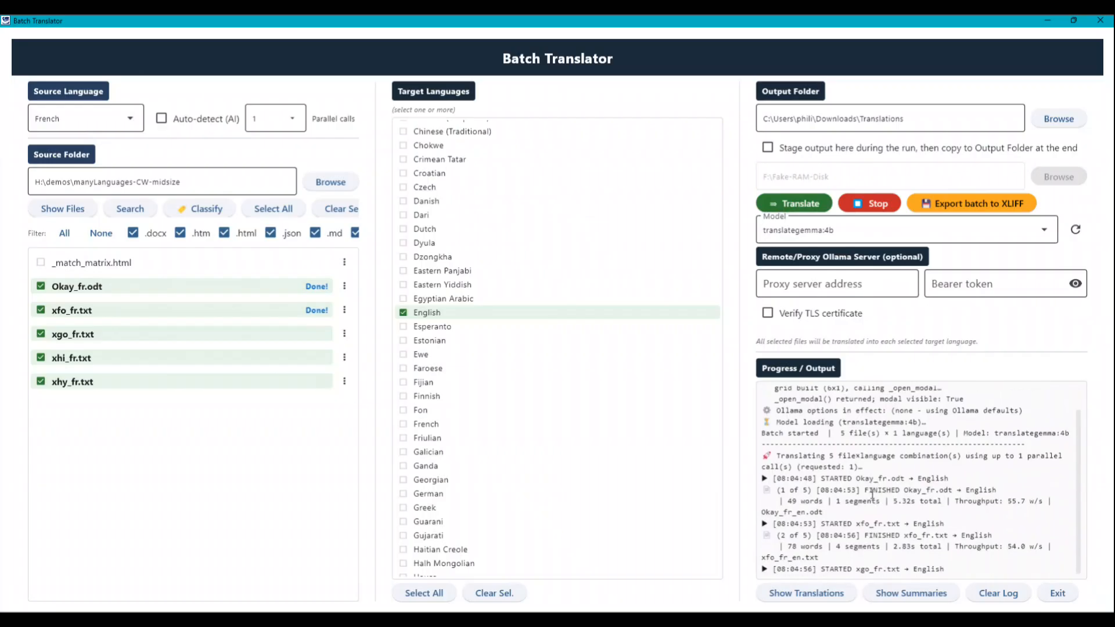
click(805, 593)
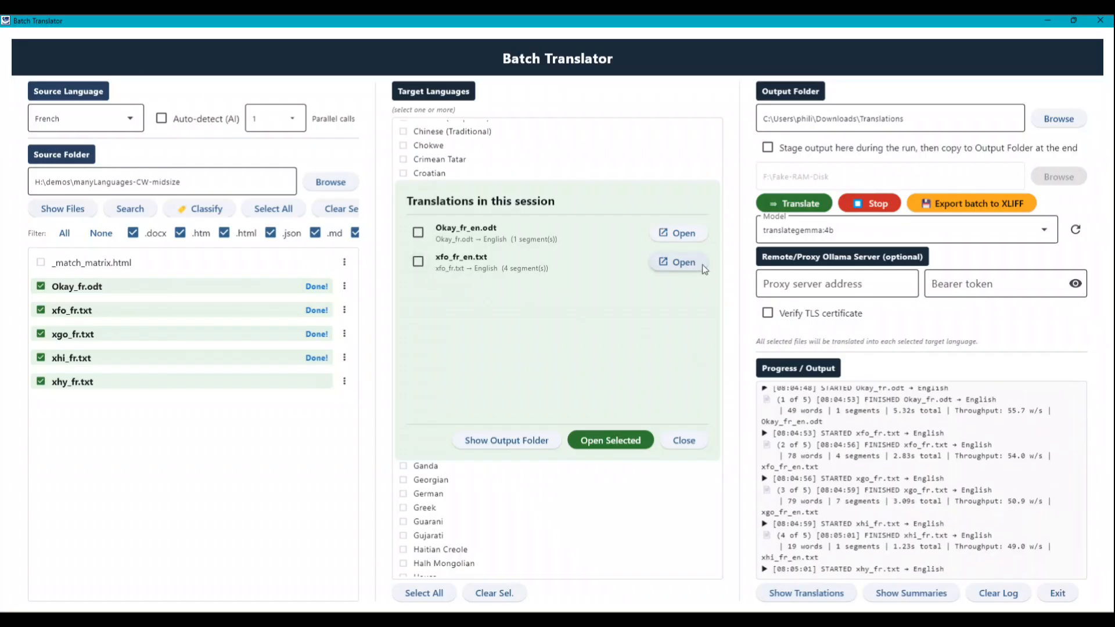
click(686, 262)
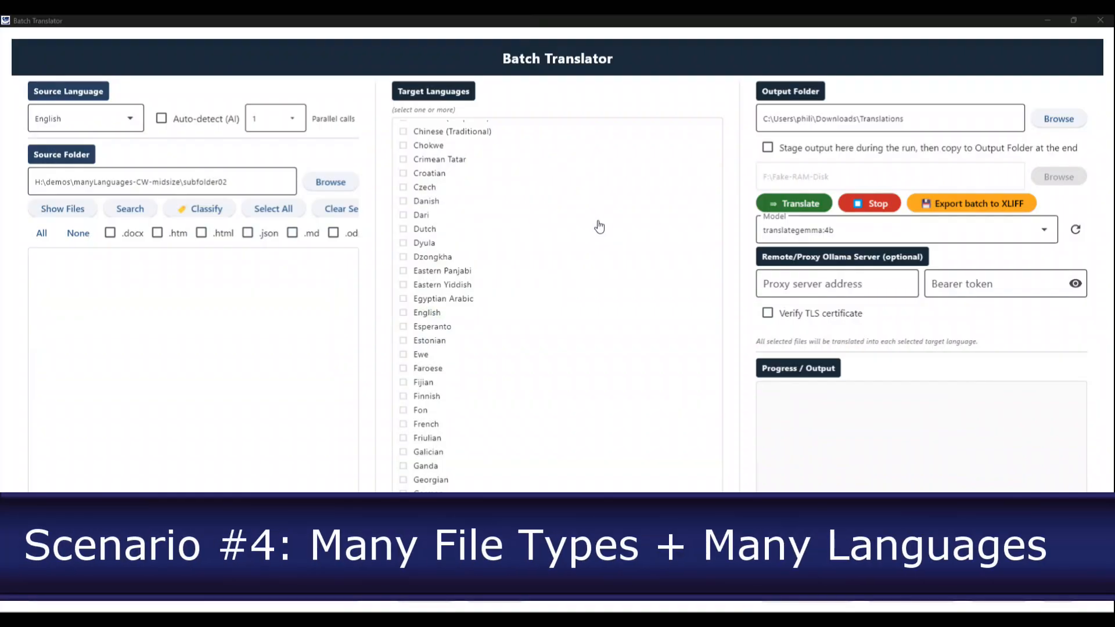
Show all file types in the subfolder02 source folder and select 123_ko.pdf, 123_so.docx and 123_so.txt
drag(256, 181, 20, 184)
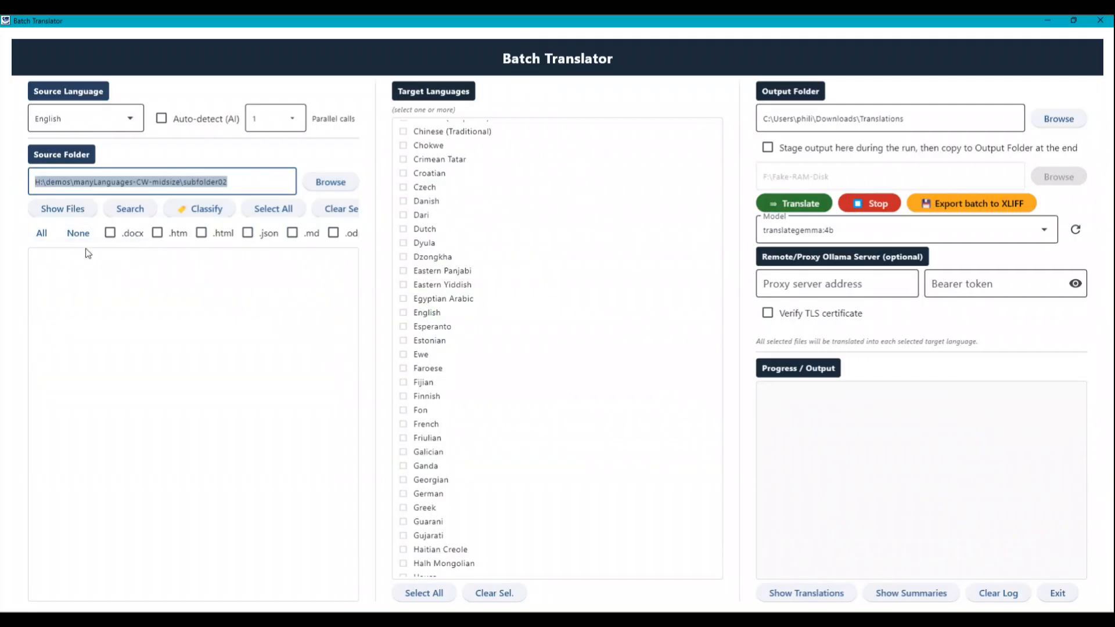
click(42, 233)
scroll(223, 433, down, 3)
scroll(224, 434, up, 3)
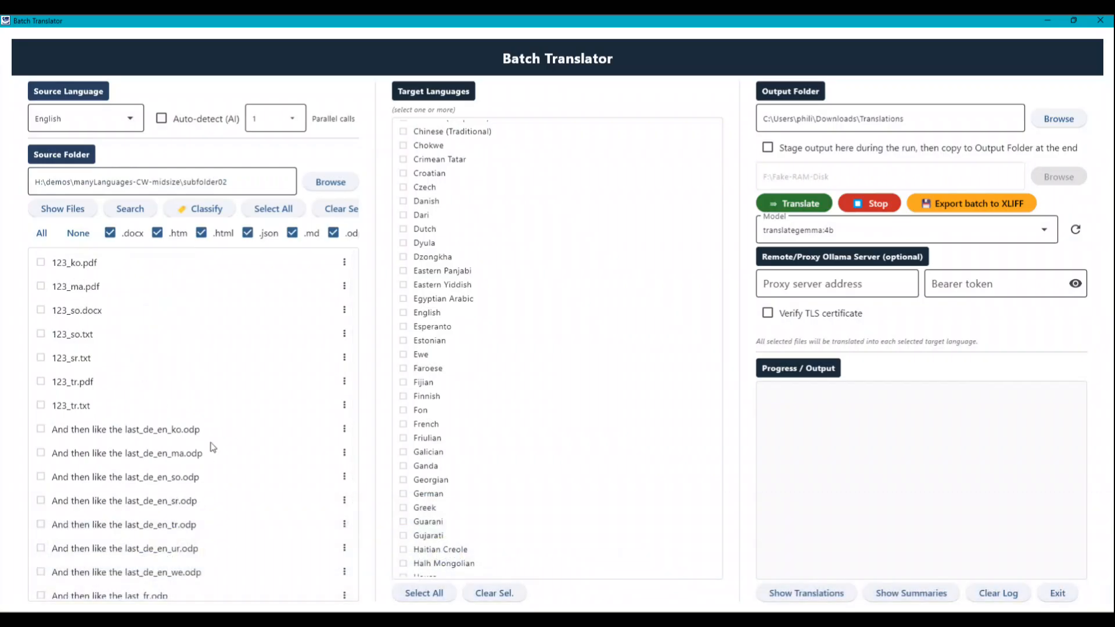
click(92, 264)
click(93, 316)
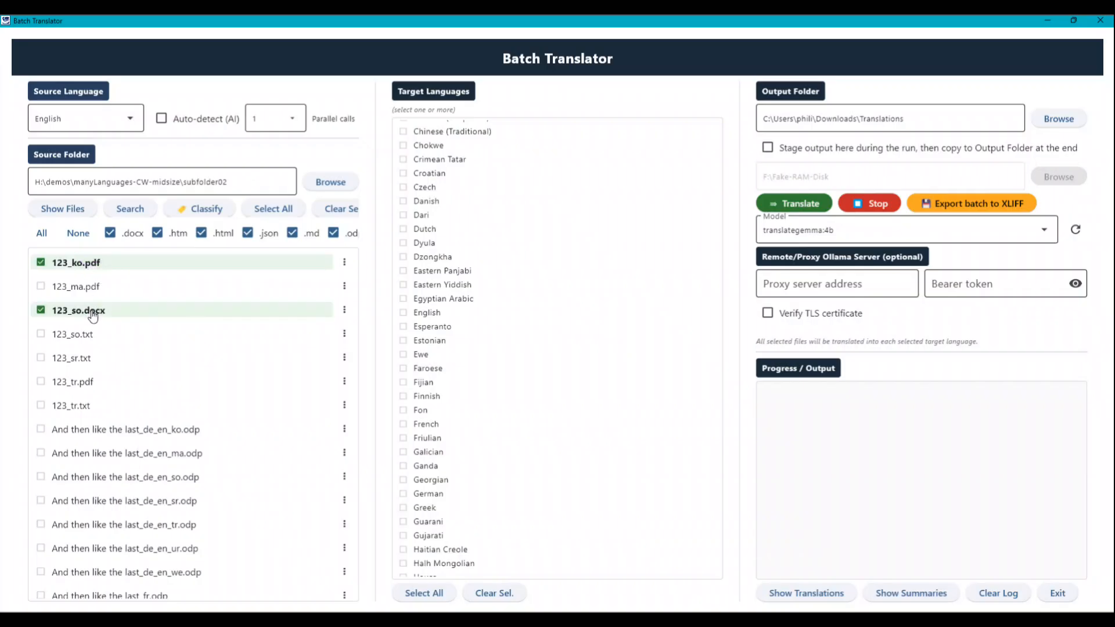
click(88, 329)
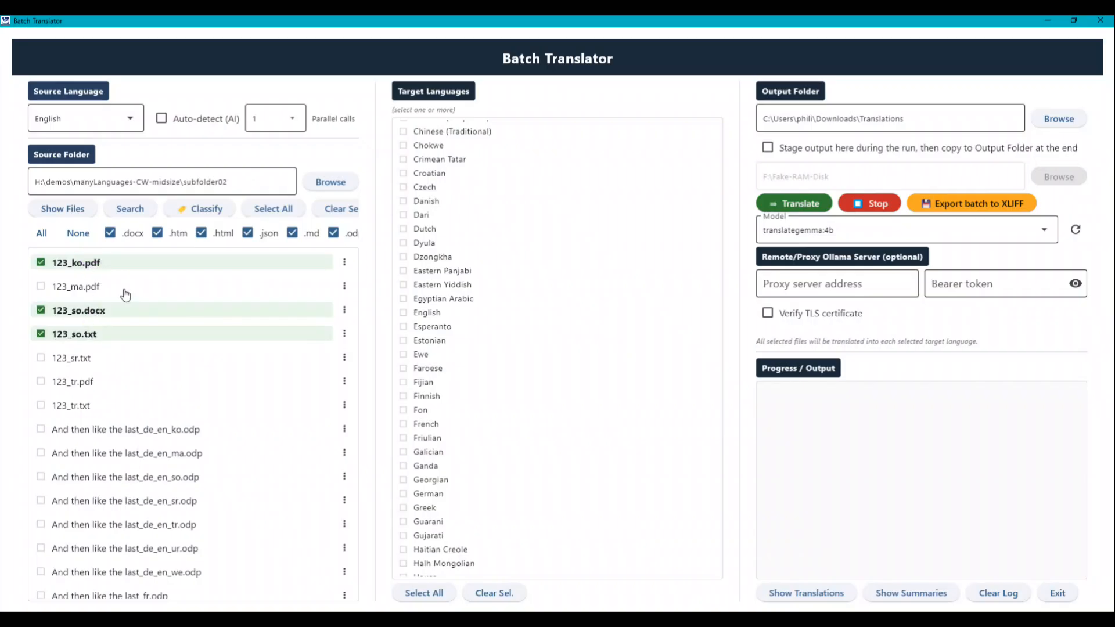
Filter the file list to only .docx, .pdf and .txt files and clear the existing file selection
click(78, 232)
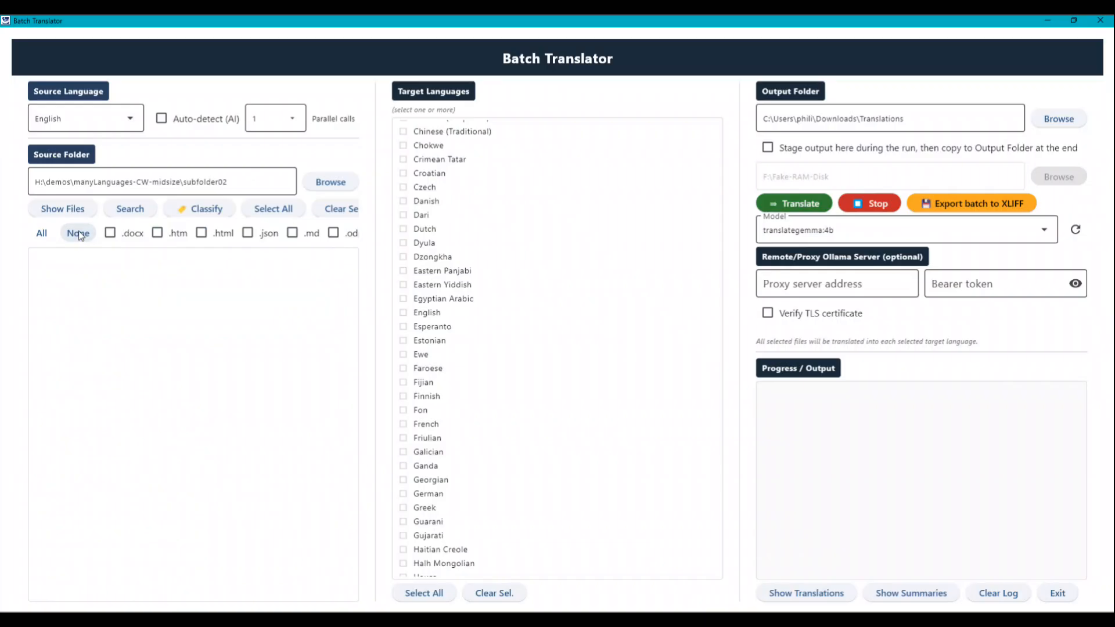
click(110, 233)
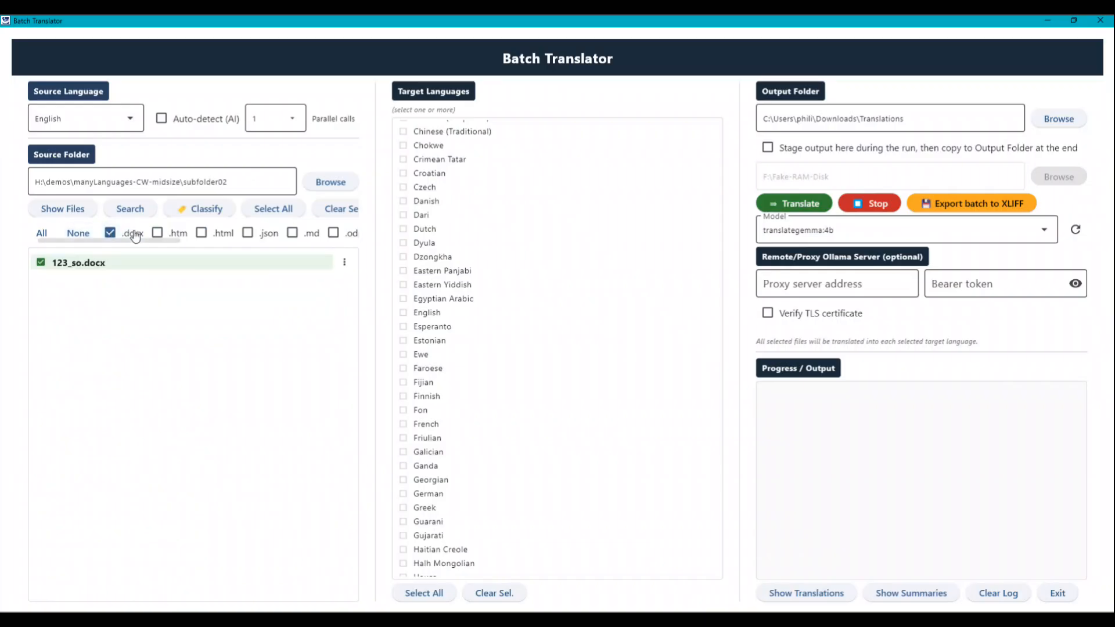
click(339, 210)
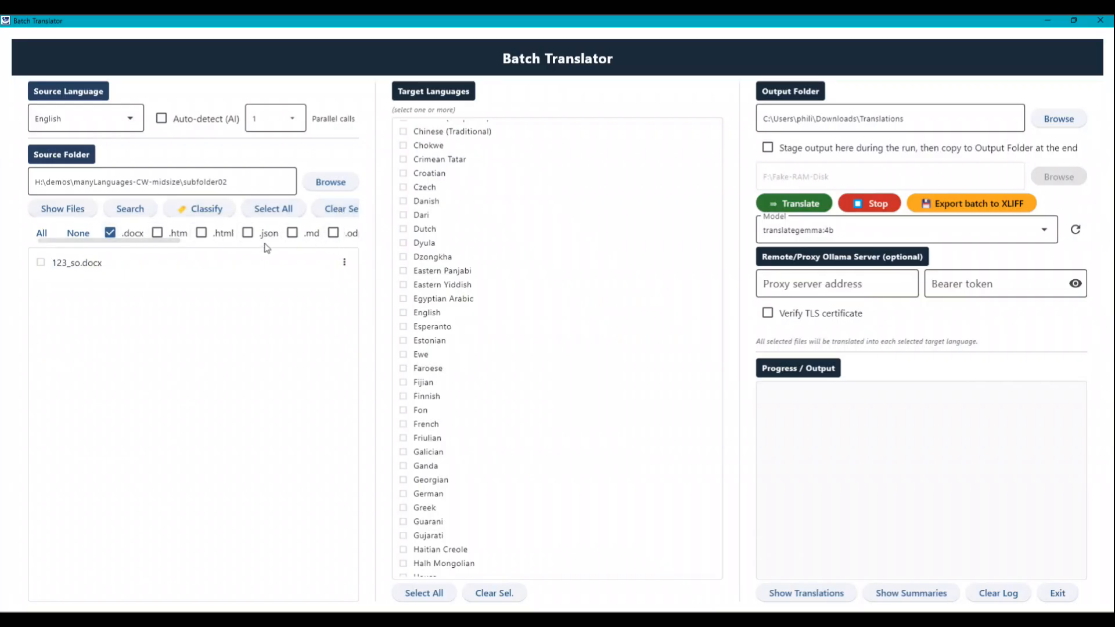
scroll(268, 248, right, 3)
click(197, 233)
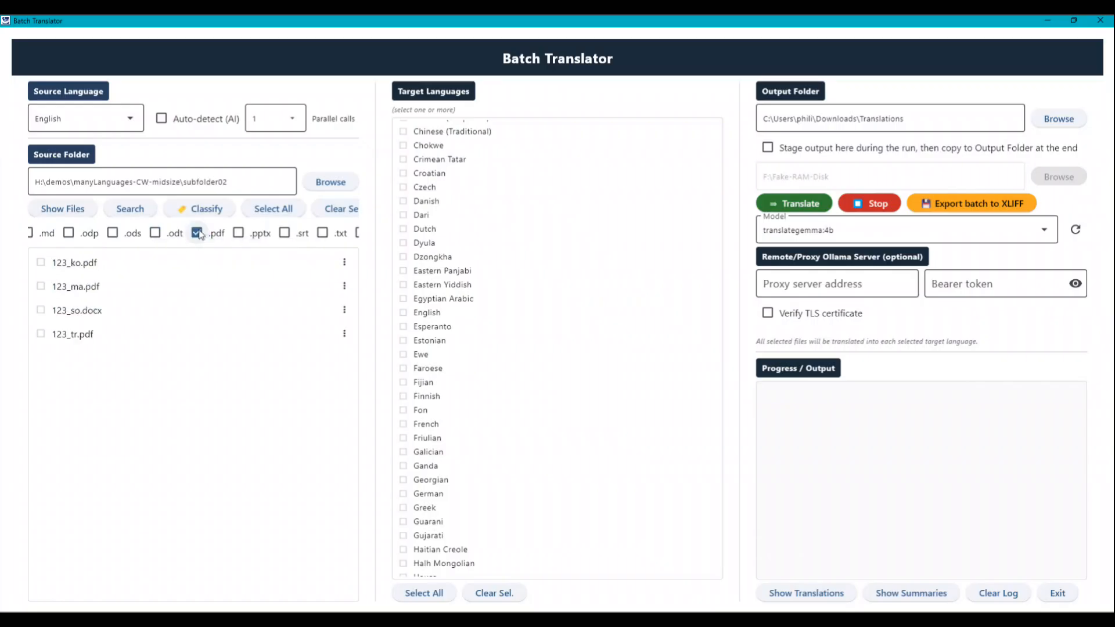
click(322, 232)
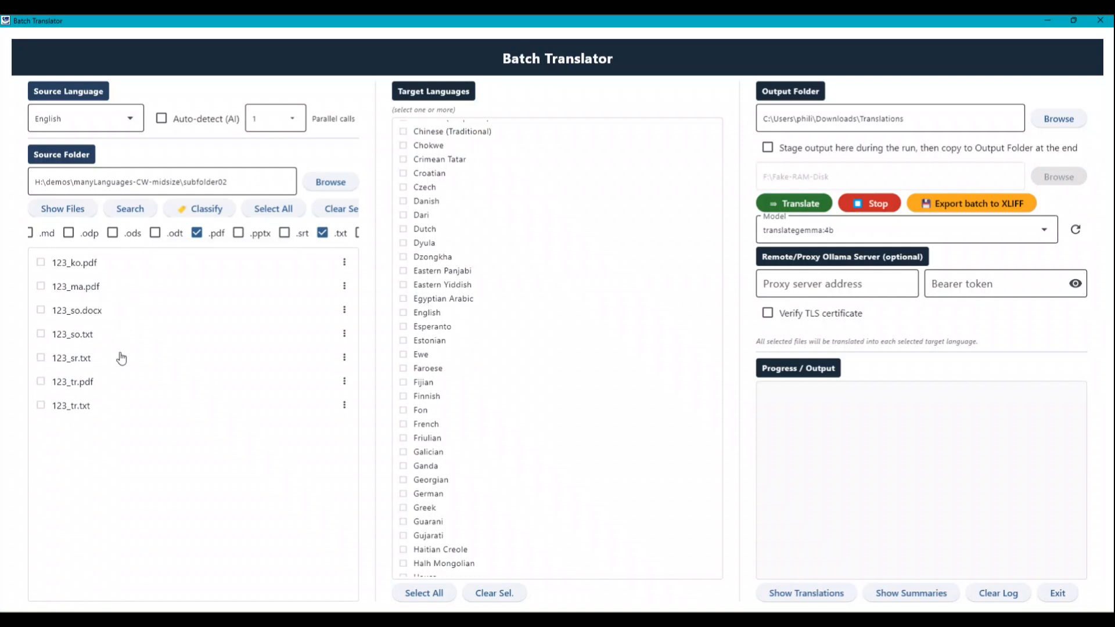
Select every listed 123_ file, from 123_ko.pdf through 123_tr.txt
click(41, 261)
click(41, 286)
click(40, 310)
click(41, 334)
click(41, 358)
click(40, 382)
click(40, 405)
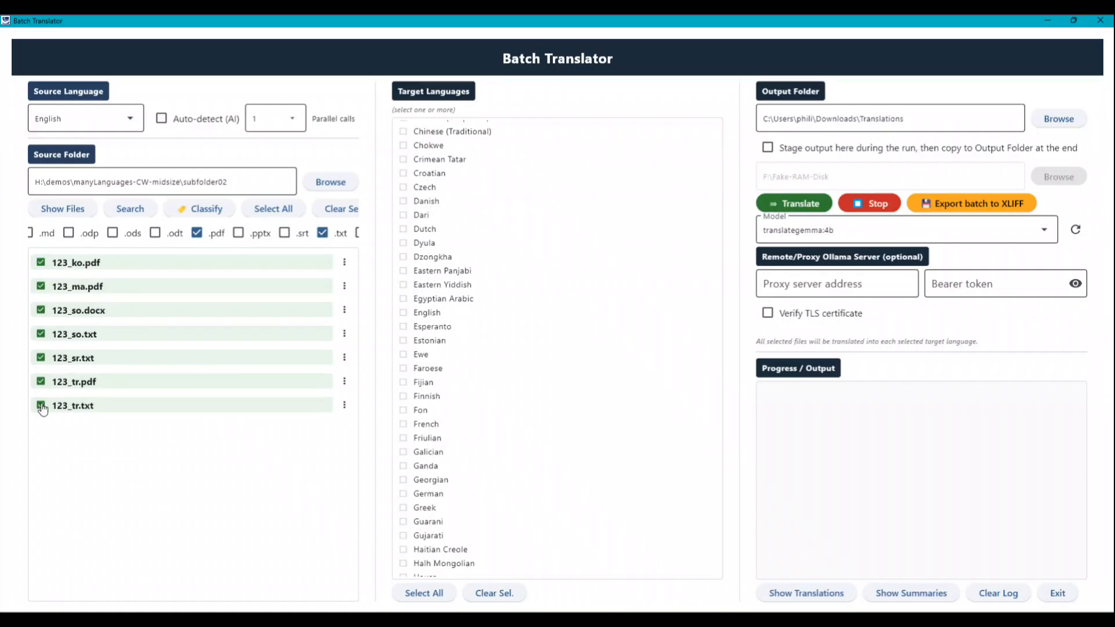
Clear and reselect all the listed 123_ files at once, and set the file filter to show all file types
click(338, 209)
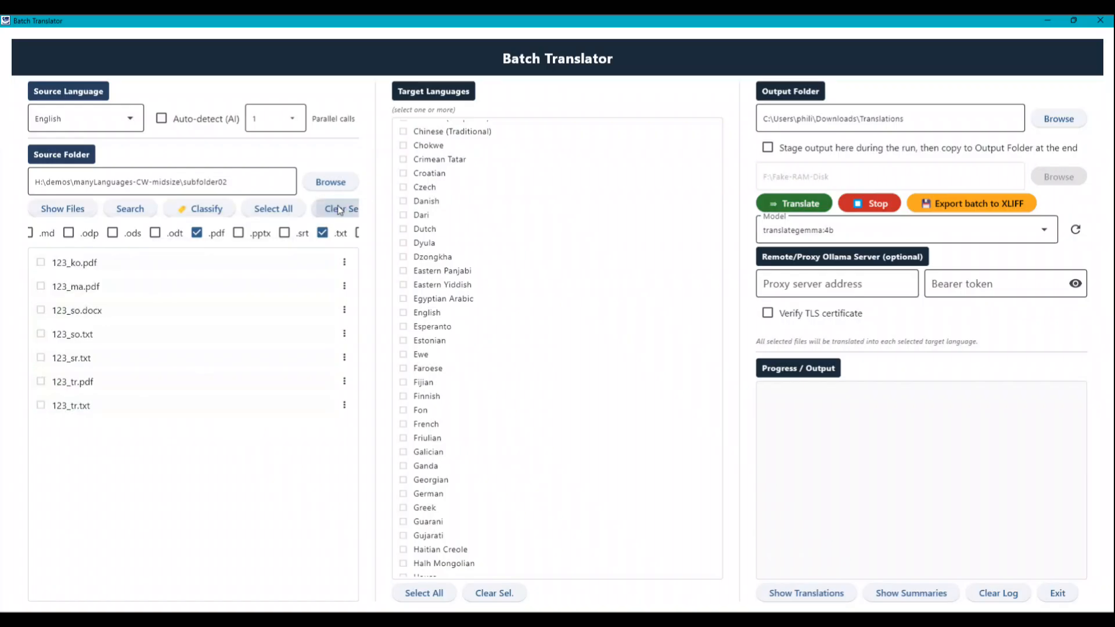
click(273, 208)
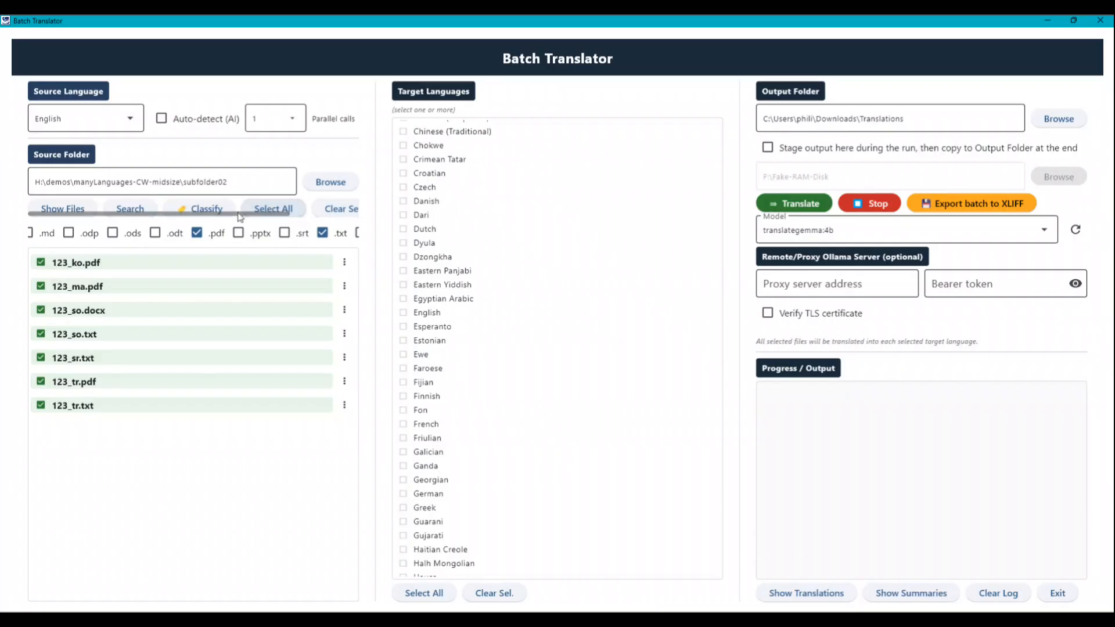
click(53, 214)
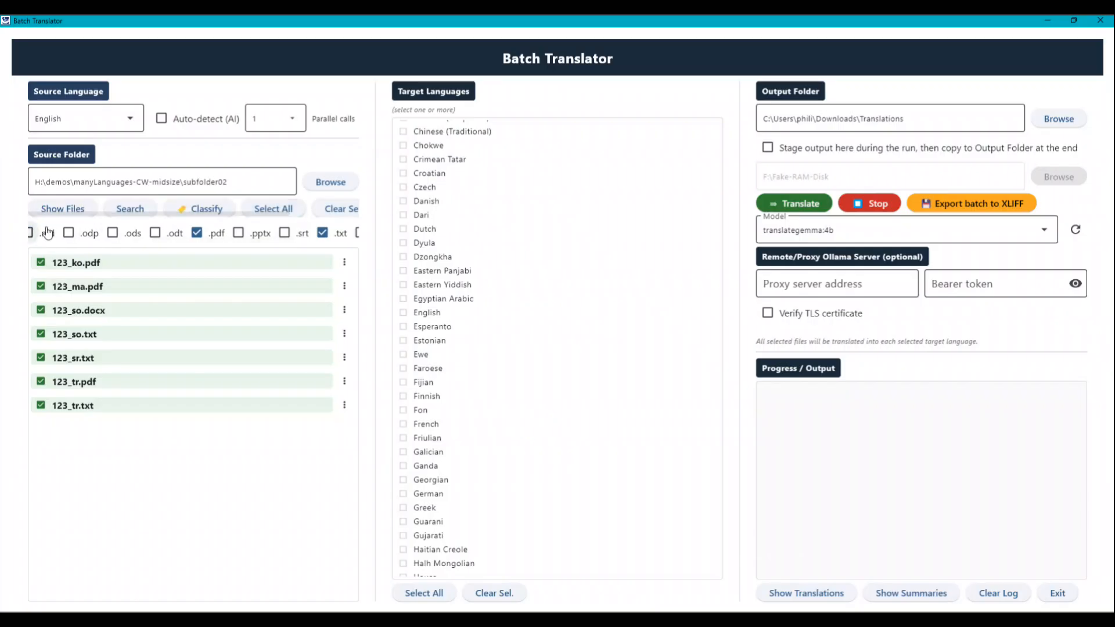
drag(167, 241, 19, 243)
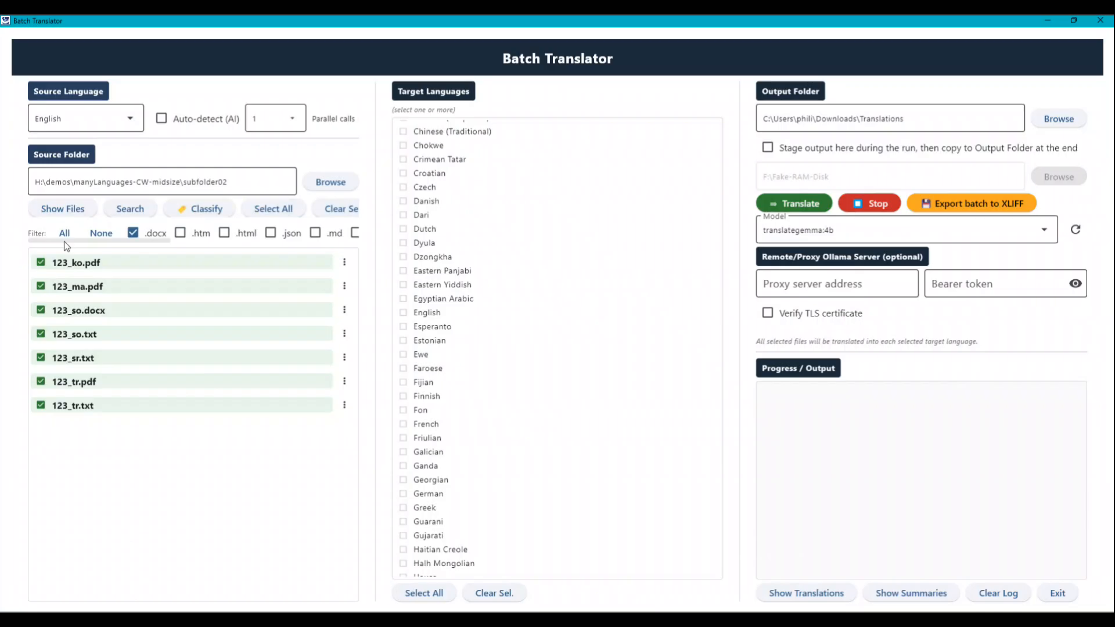
click(64, 234)
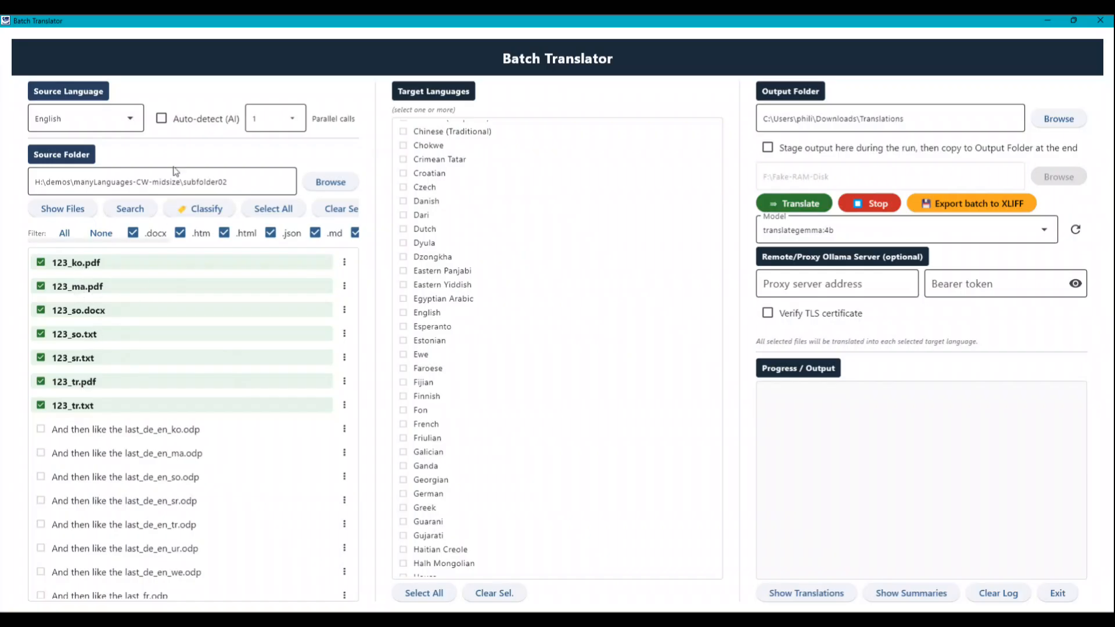
Translate the selected 123_ files into English with automatic source language detection and the translategemma:4b model
click(162, 119)
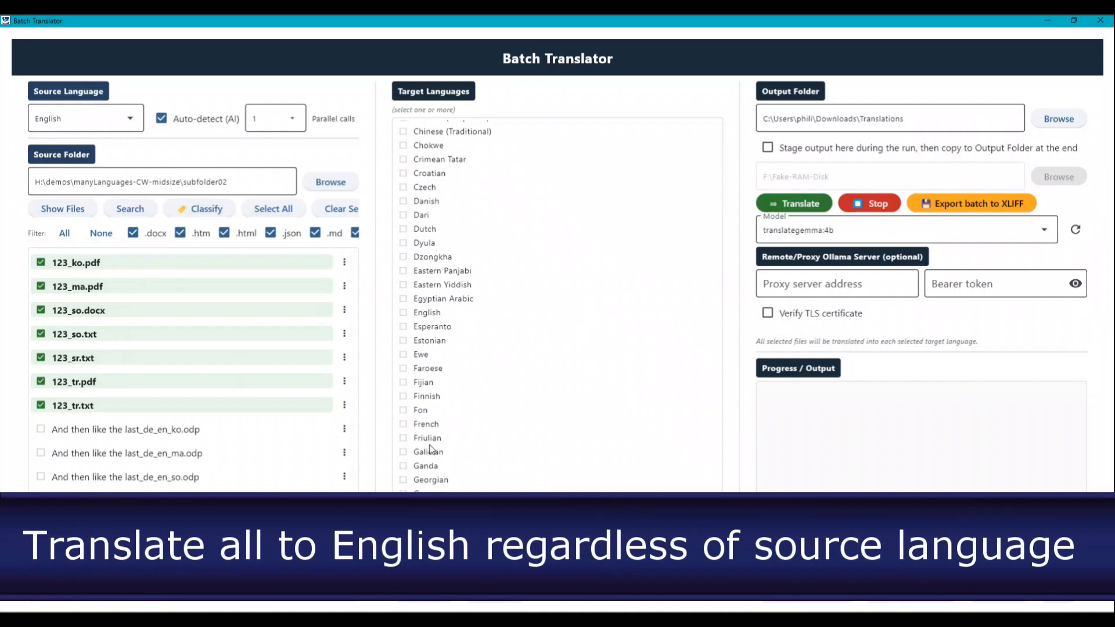
click(426, 314)
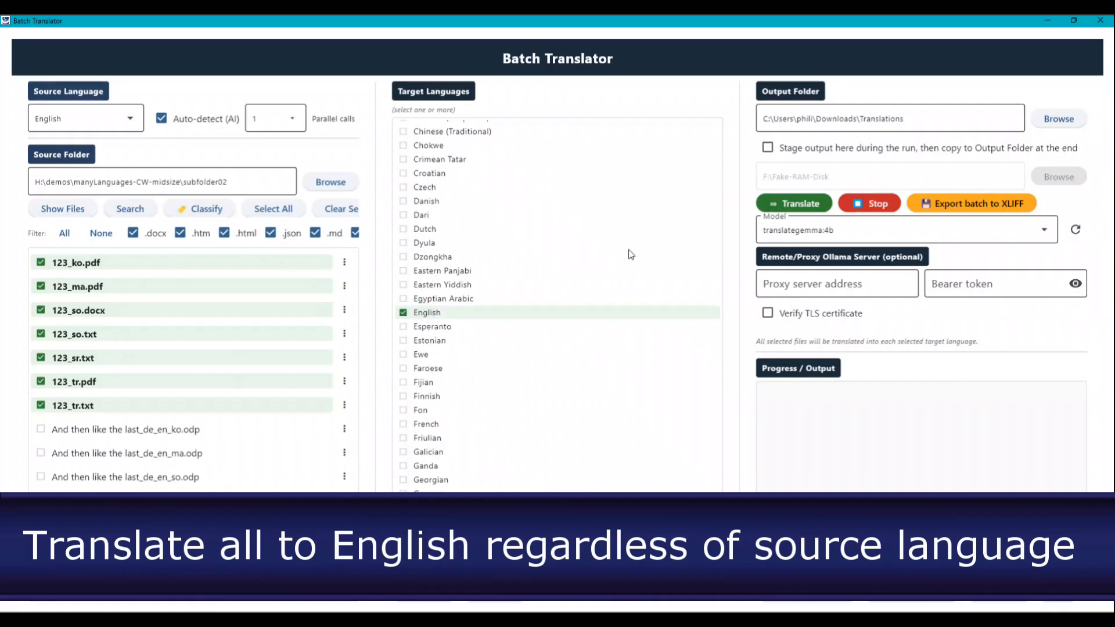
click(852, 233)
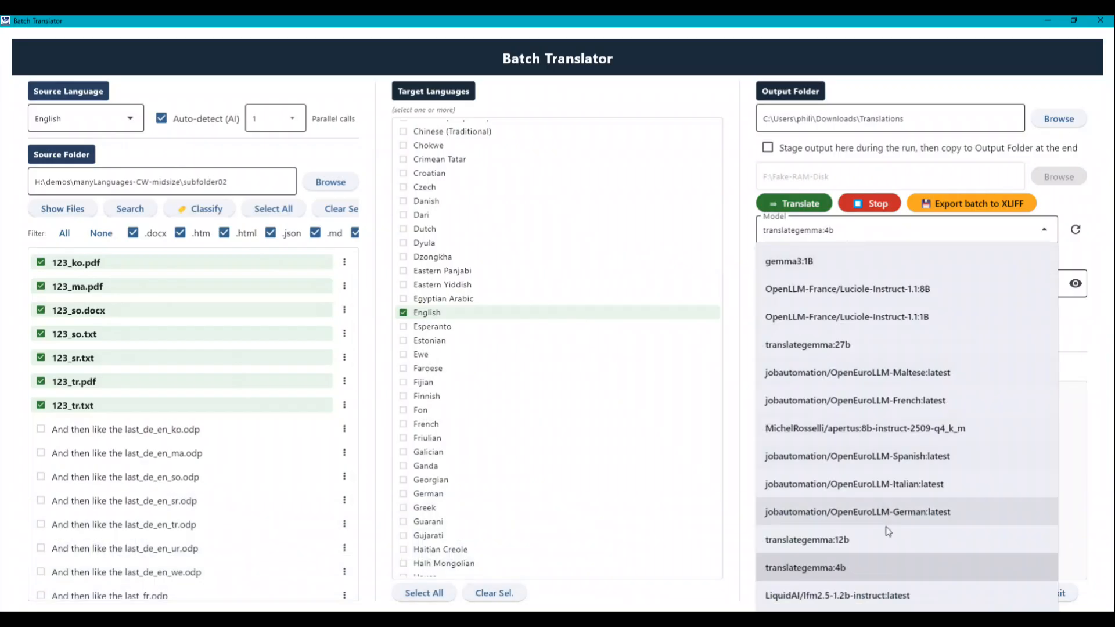
click(923, 569)
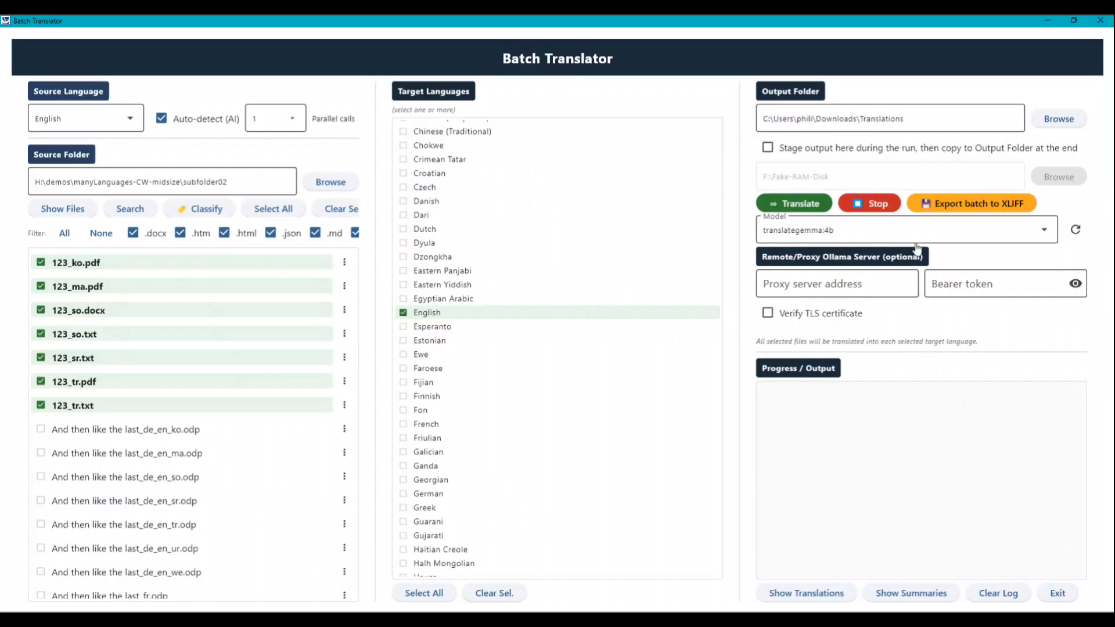
click(805, 203)
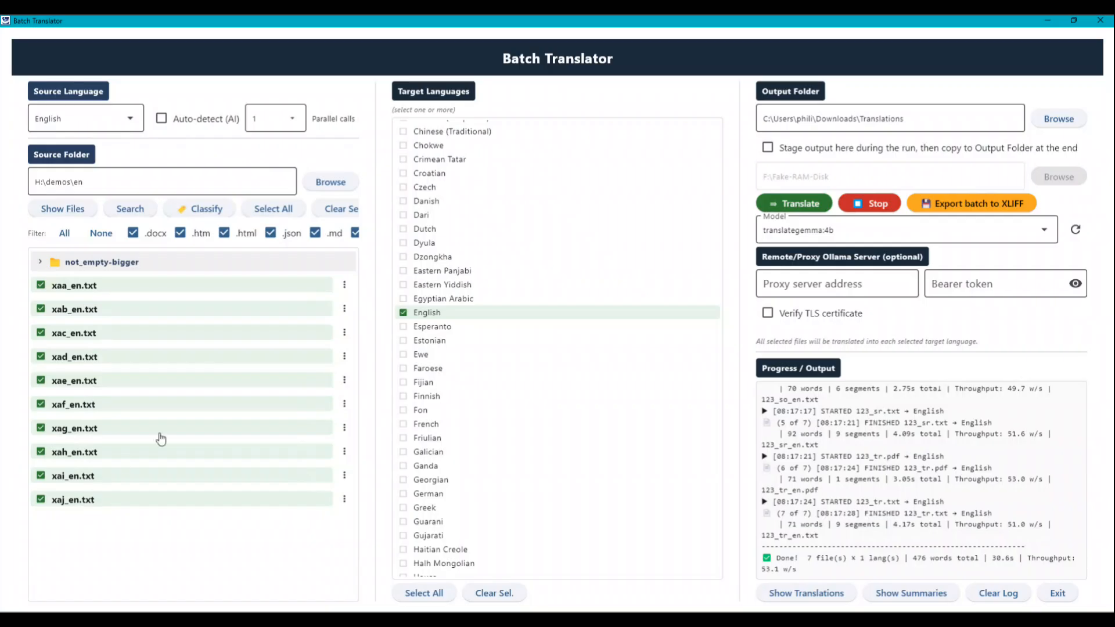
Replace English as the target language with Dutch, Dari, Czech, French and Greek
click(422, 314)
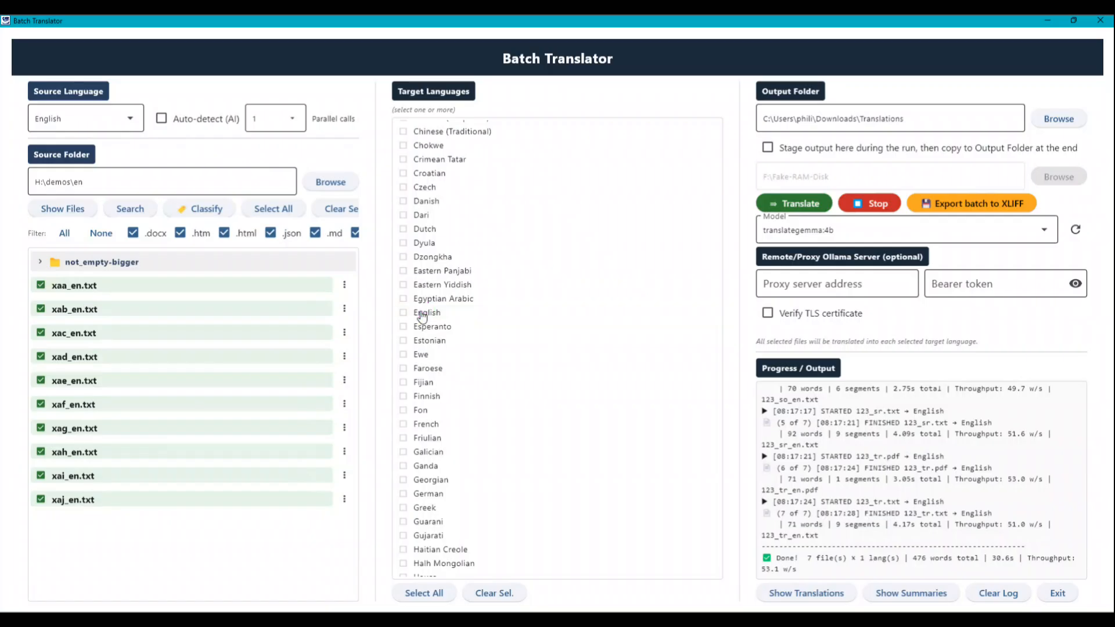
click(425, 230)
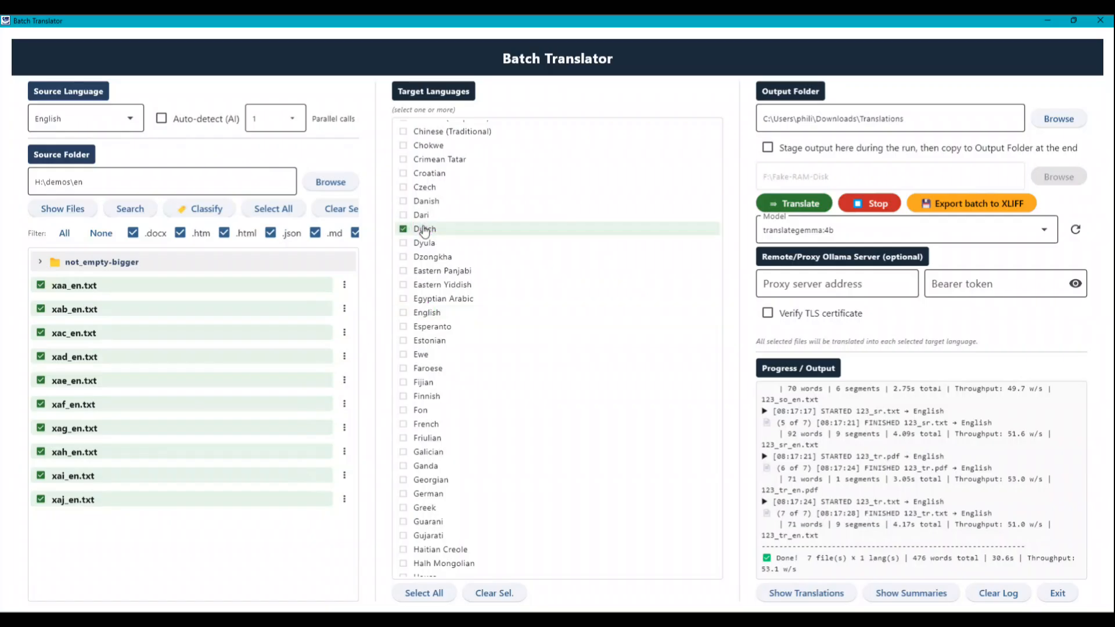
click(421, 215)
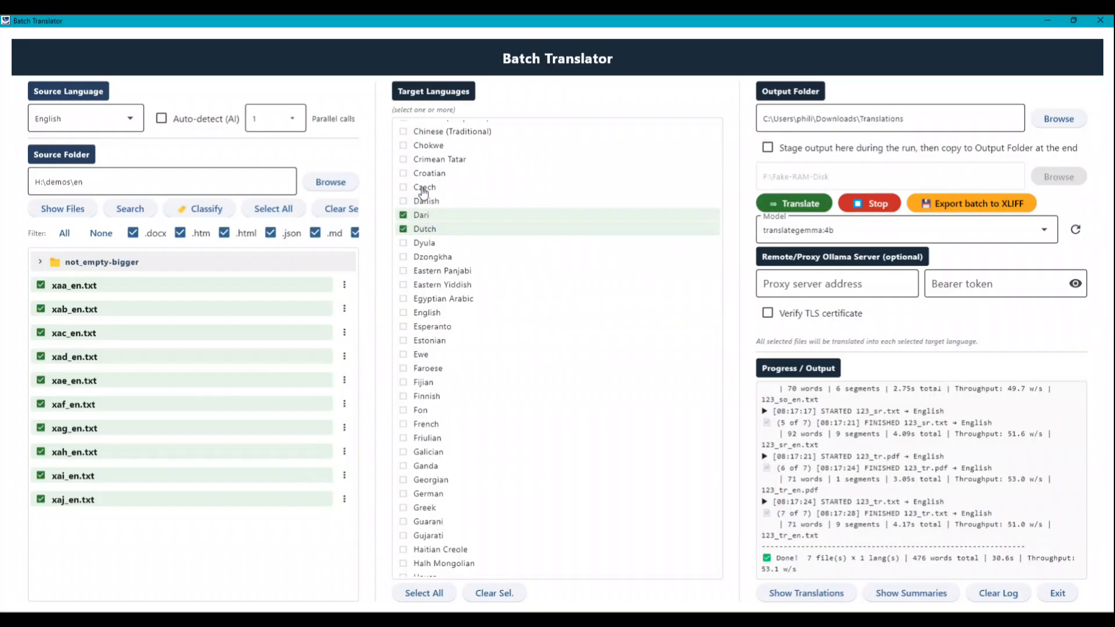
click(423, 187)
click(426, 425)
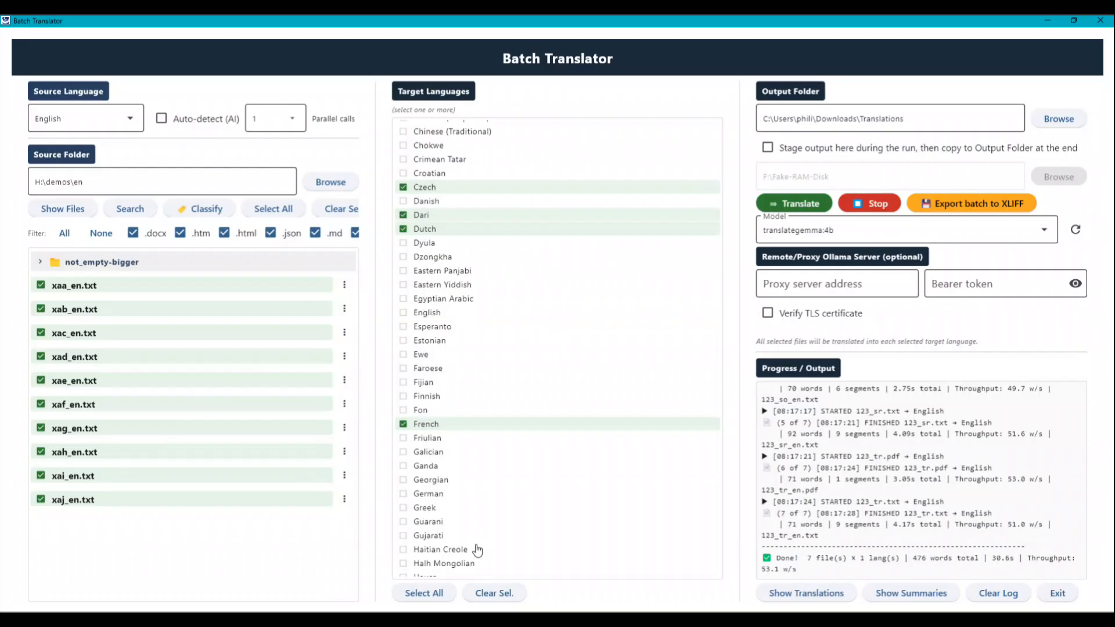
click(423, 510)
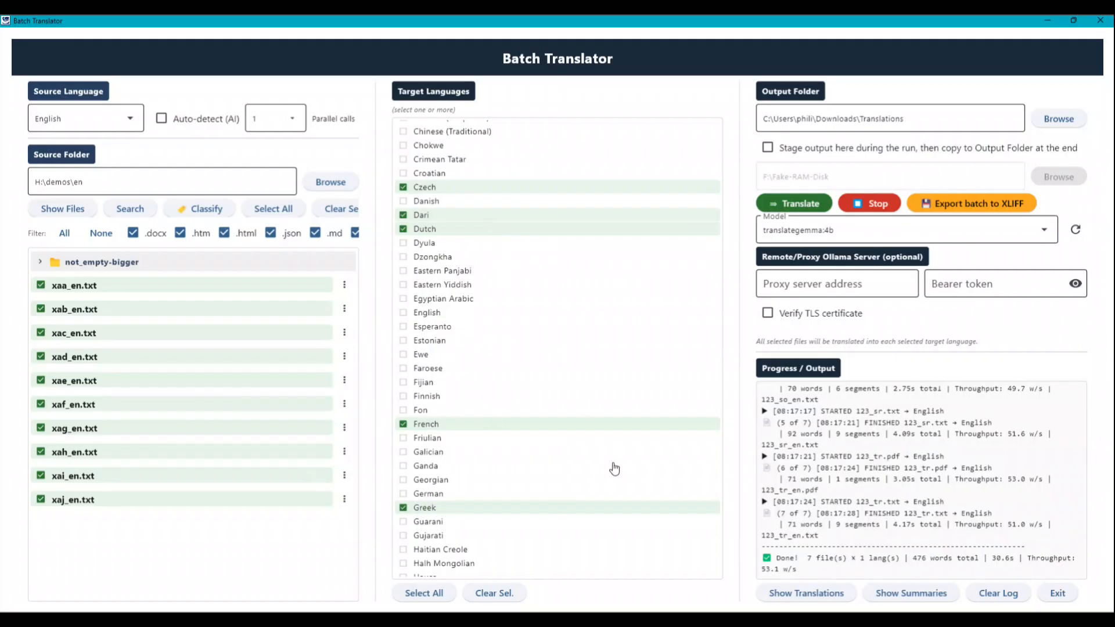
Start translating xaa_en.txt through xaj_en.txt into the selected target languages and follow the progress log
click(785, 204)
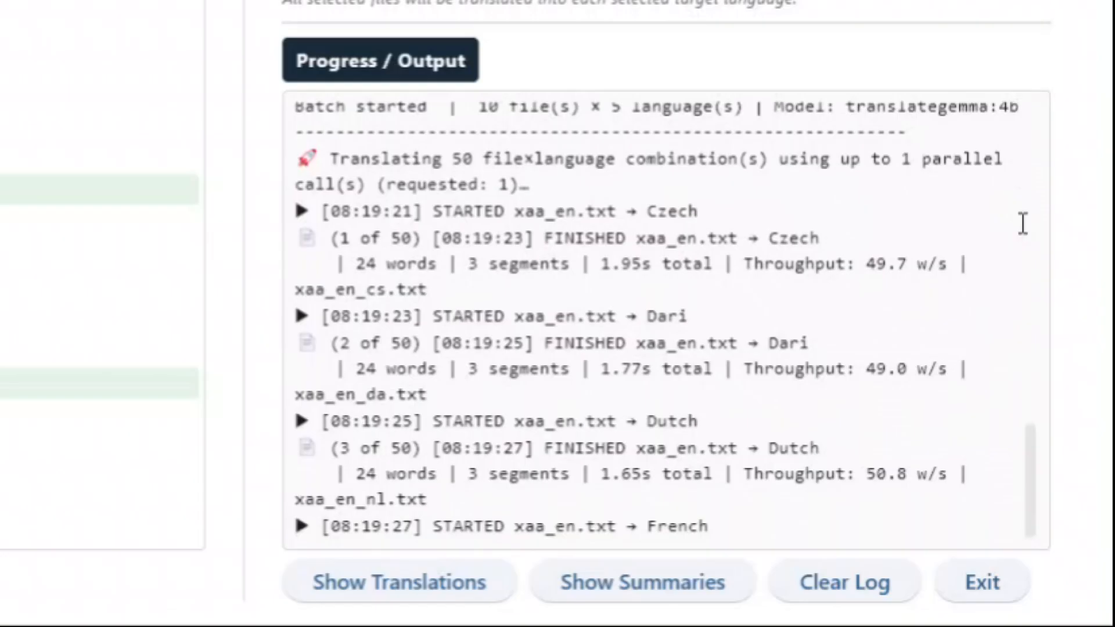
drag(810, 241, 827, 248)
click(720, 237)
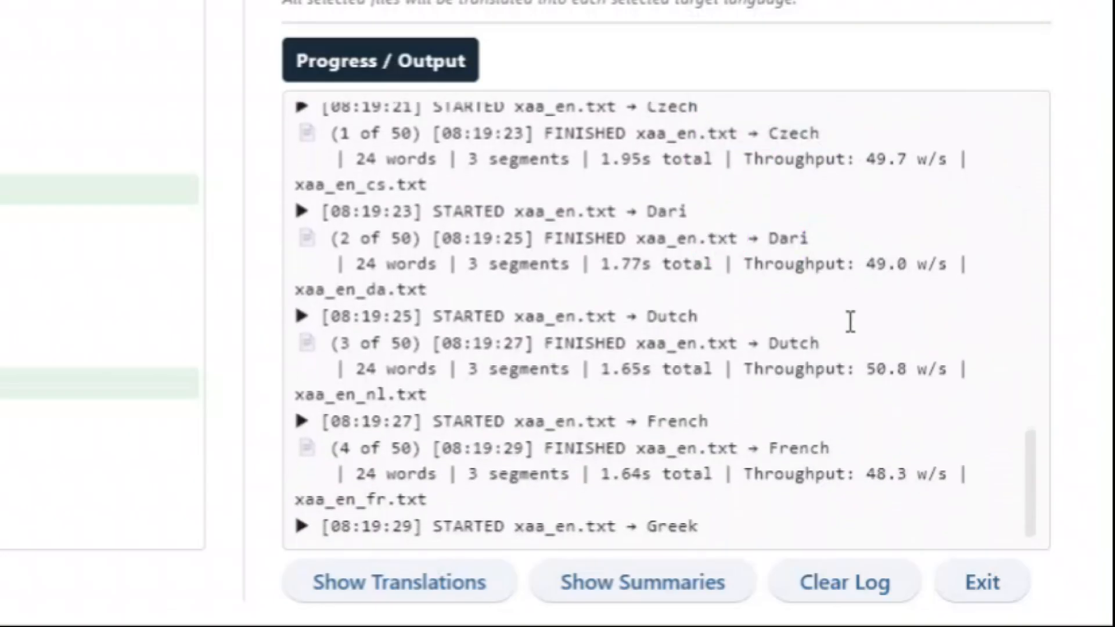
drag(790, 331, 729, 342)
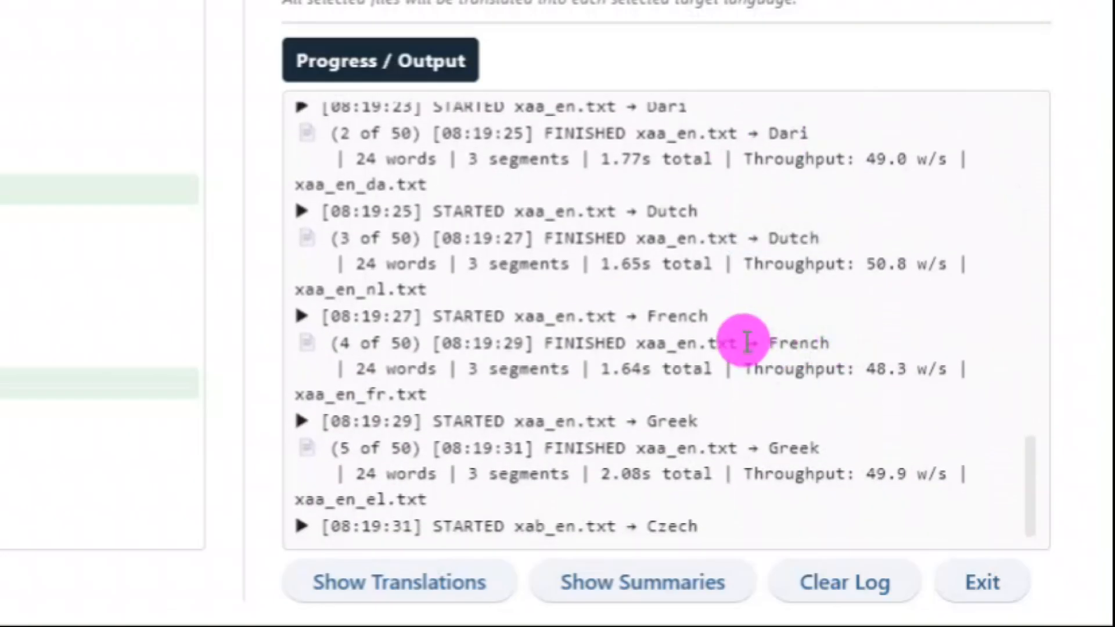